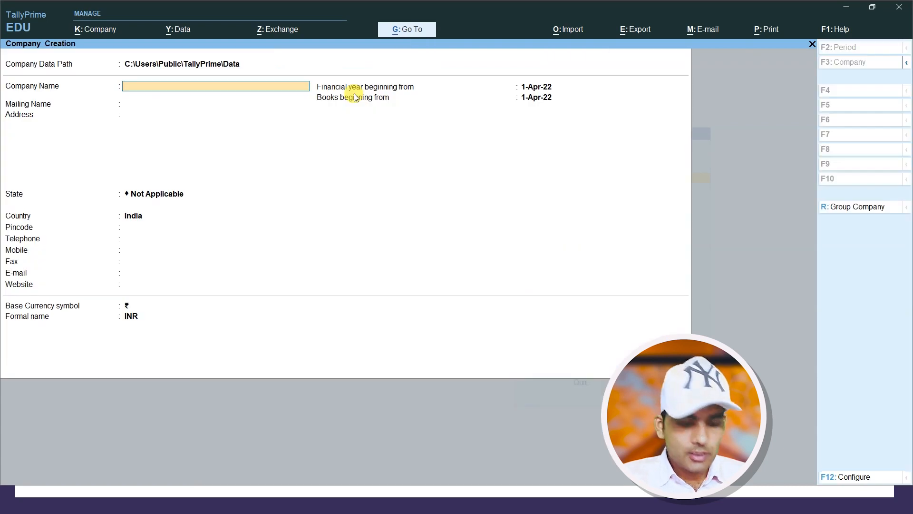
Enter BANK TRANSACTION PVT LTD as the company name and keep the same text as the mailing name
type("BAN")
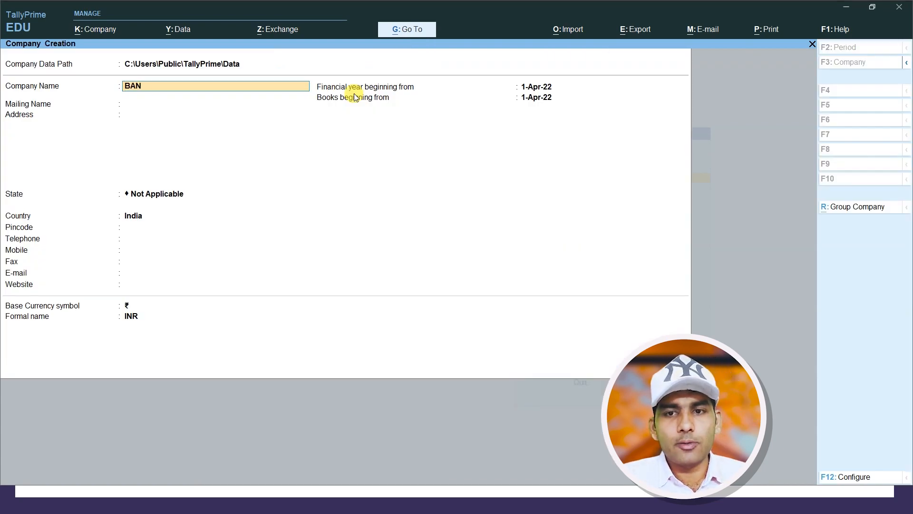
type("K TRANSACTION")
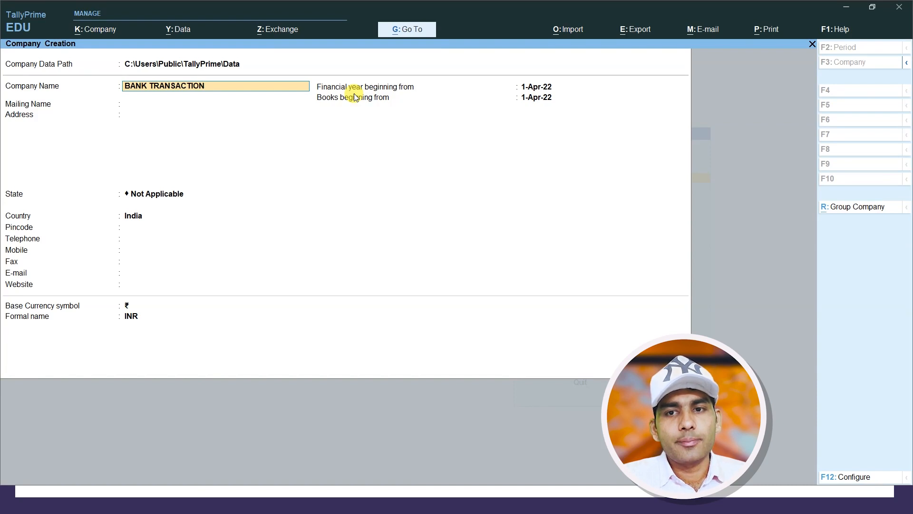
type("   PVT LTD")
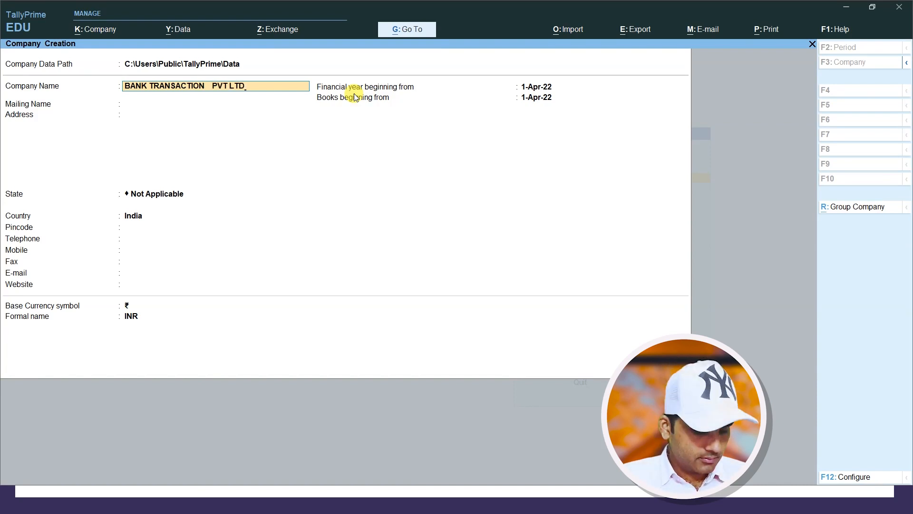
key("Return")
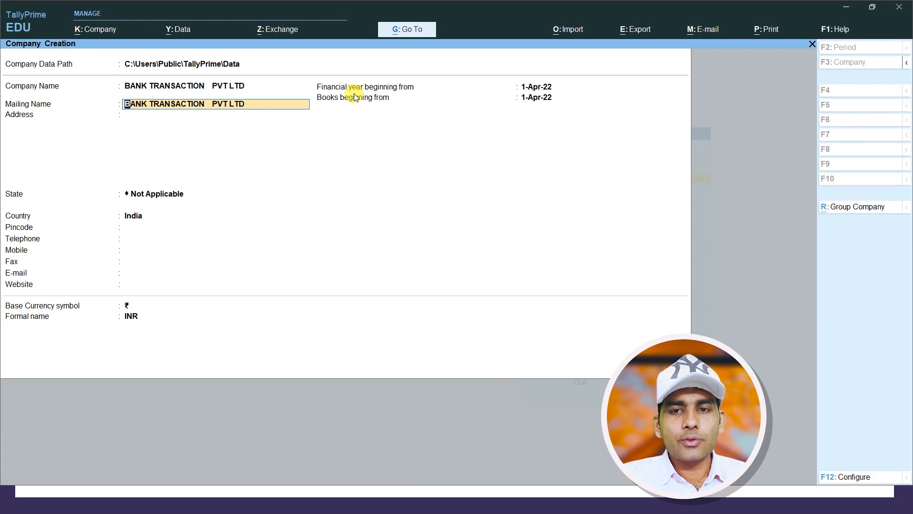
key("Return")
Fill in the company's address, the state Uttar Pradesh and the pincode, and create the company with the default features
type("Ghatampur Kna")
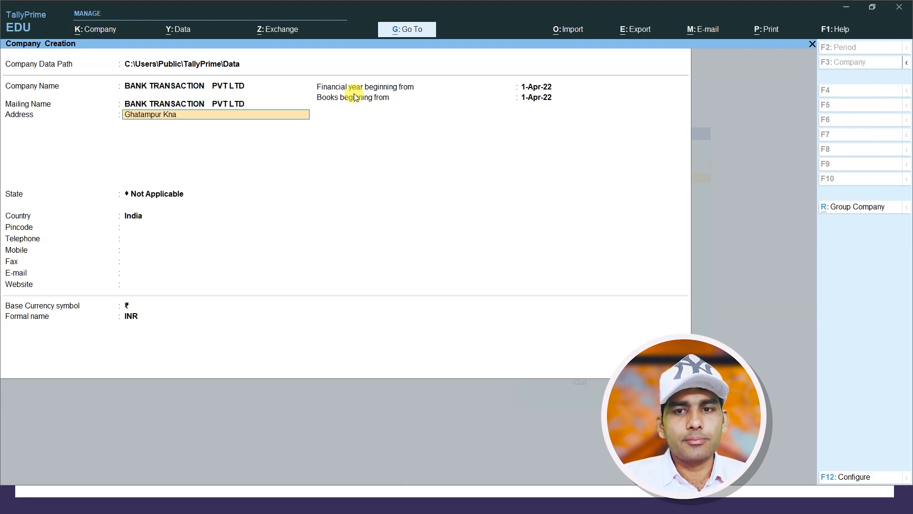
type("p Nagar")
key("Return")
key("Return")
type("Up")
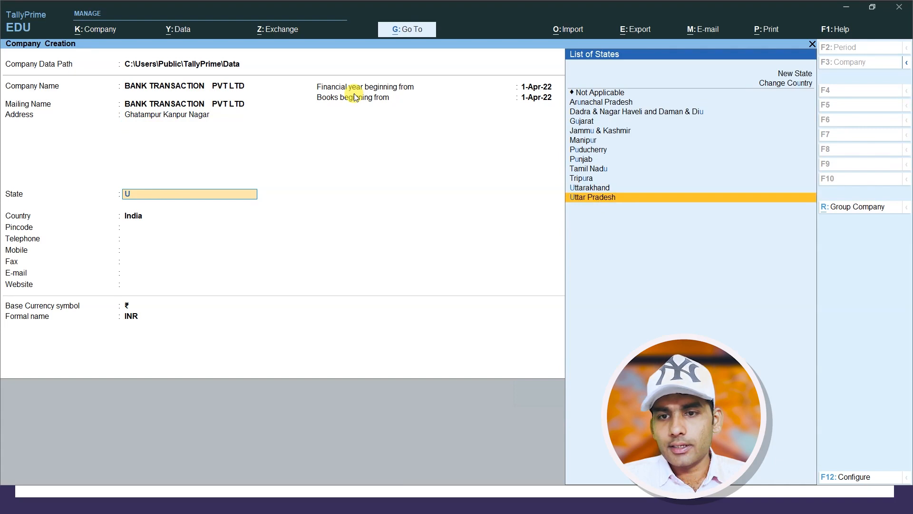
key("Return")
type("209206")
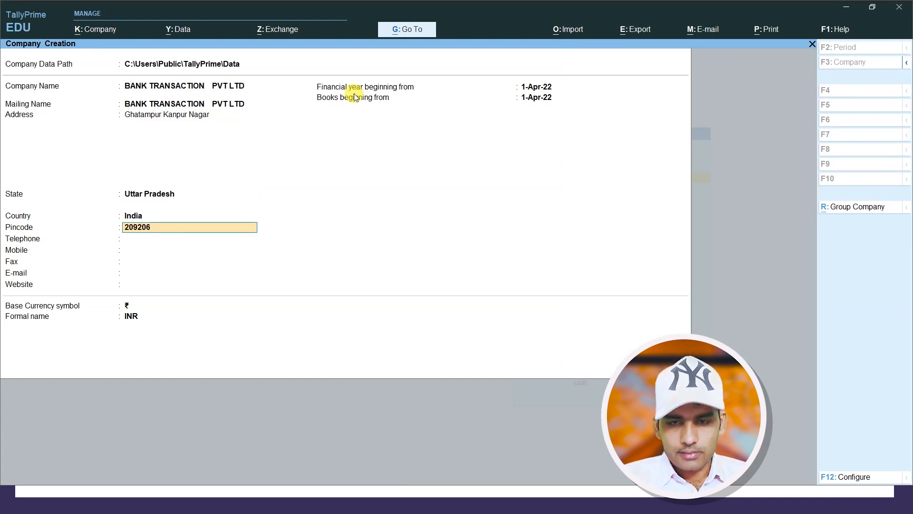
key("Return")
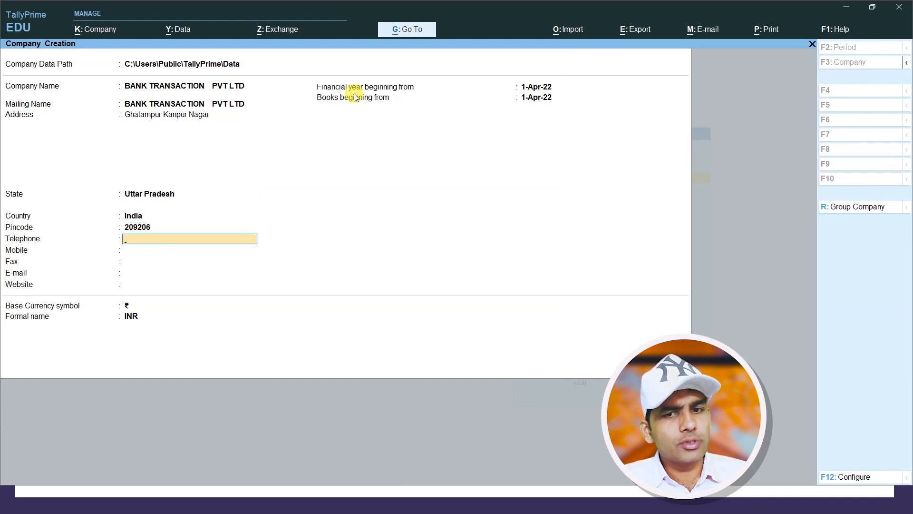
key("ctrl+a")
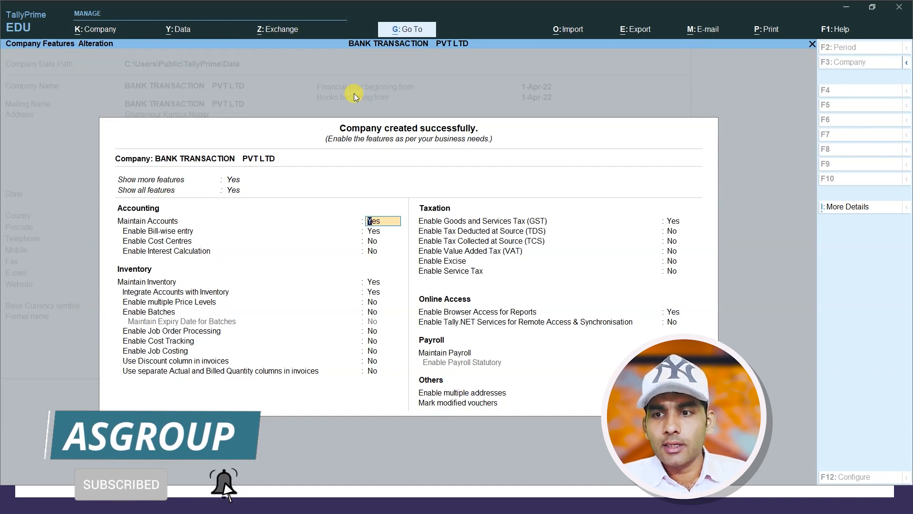
key("ctrl+a")
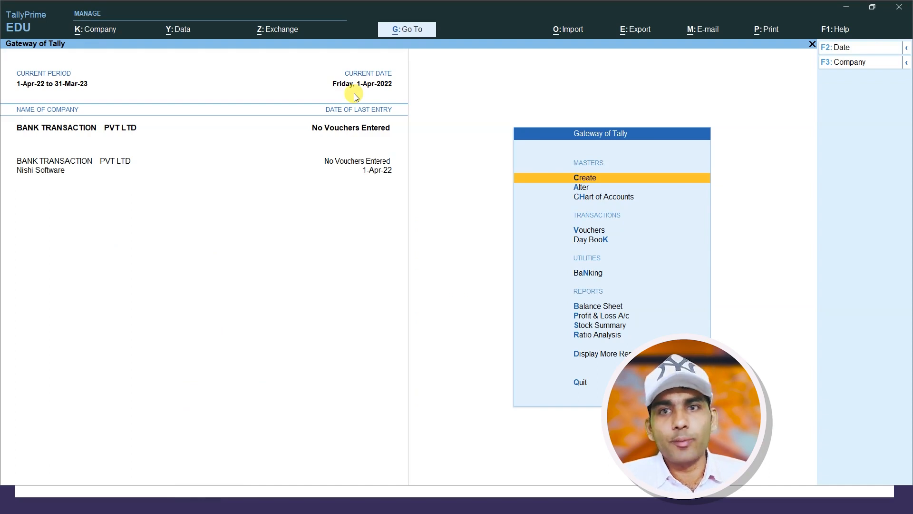
key("Down")
key("Down")
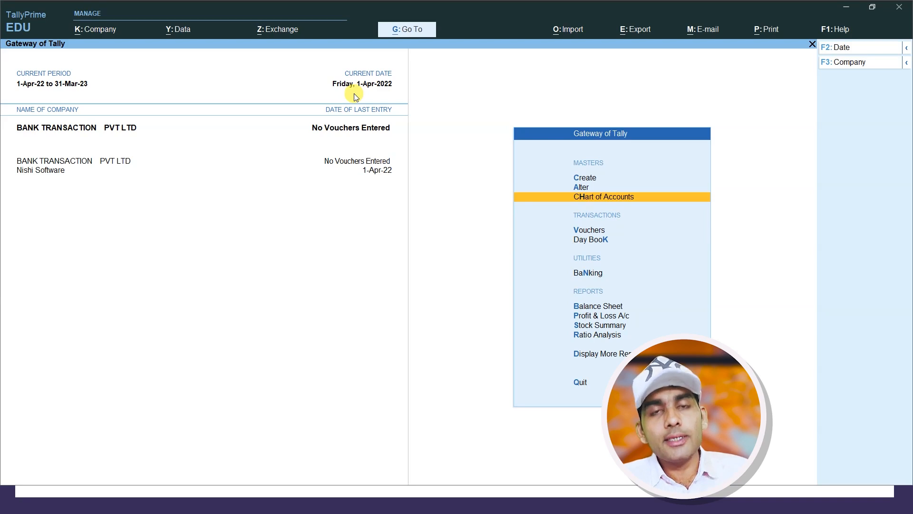
key("Down")
key("Down")
key("Up")
key("Up")
key("Up")
key("Up")
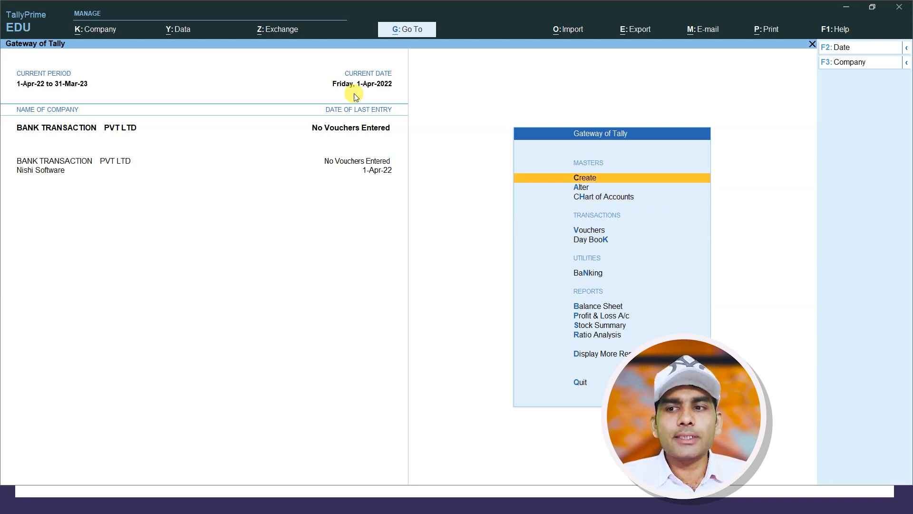
Create a ledger named SBI under the Bank Accounts group, leaving its bank account details blank
key("Return")
key("Down")
key("Down")
key("Up")
key("Return")
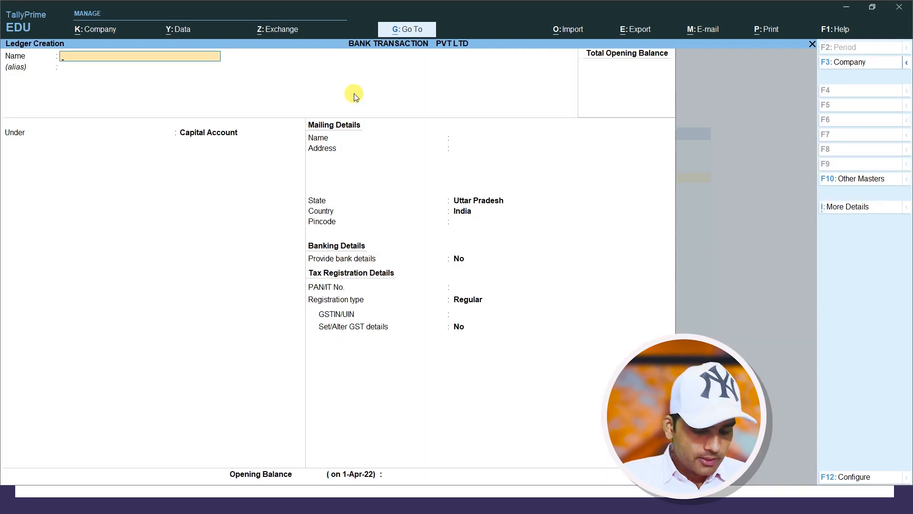
type("SBI")
key("Return")
type("B")
key("Down")
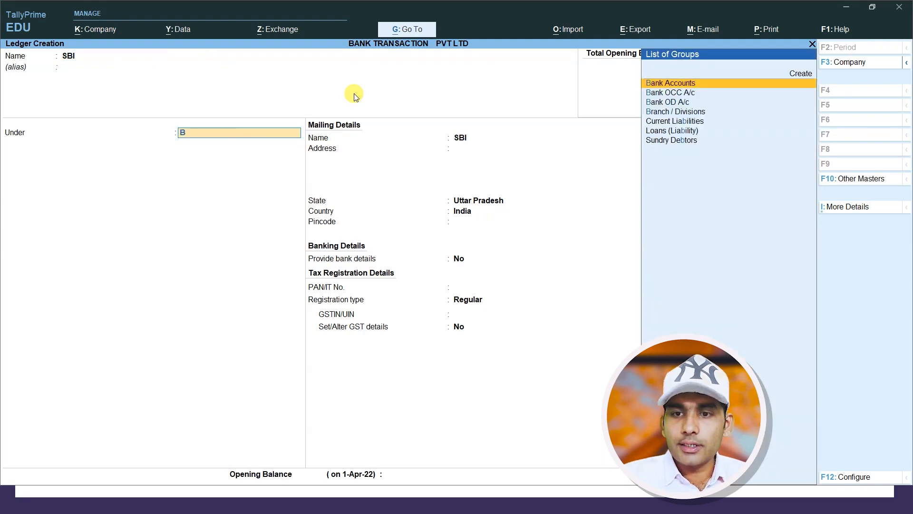
key("Return")
key("Return")
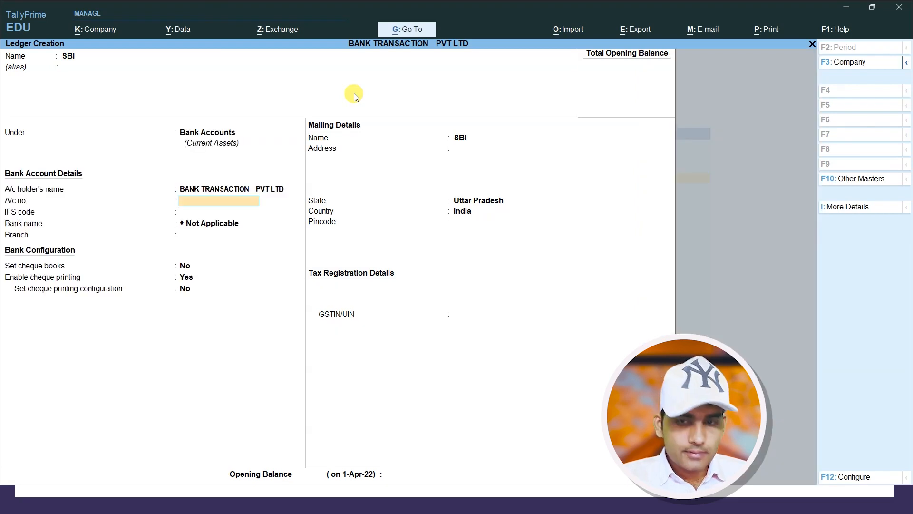
key("ctrl+a")
Create a second bank ledger named BOB, keeping the Bank Accounts group
type("BOB")
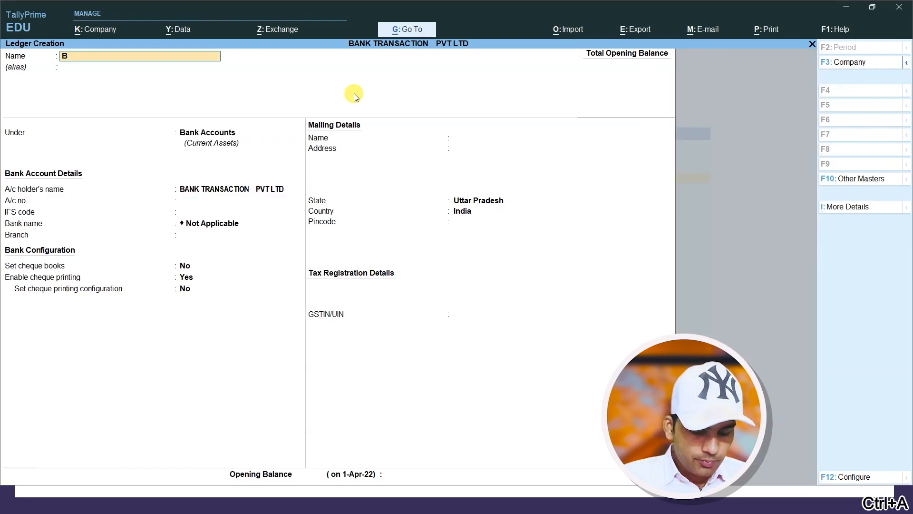
key("Return")
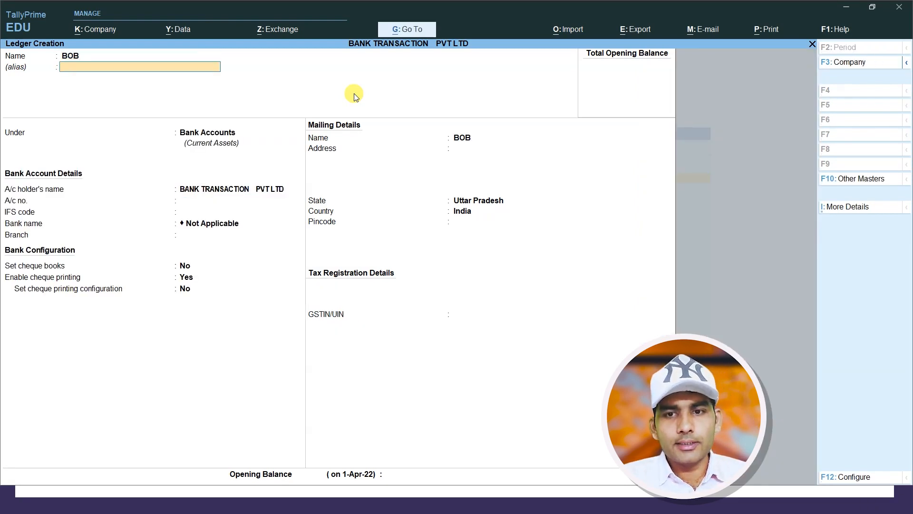
key("Return")
key("ctrl+a")
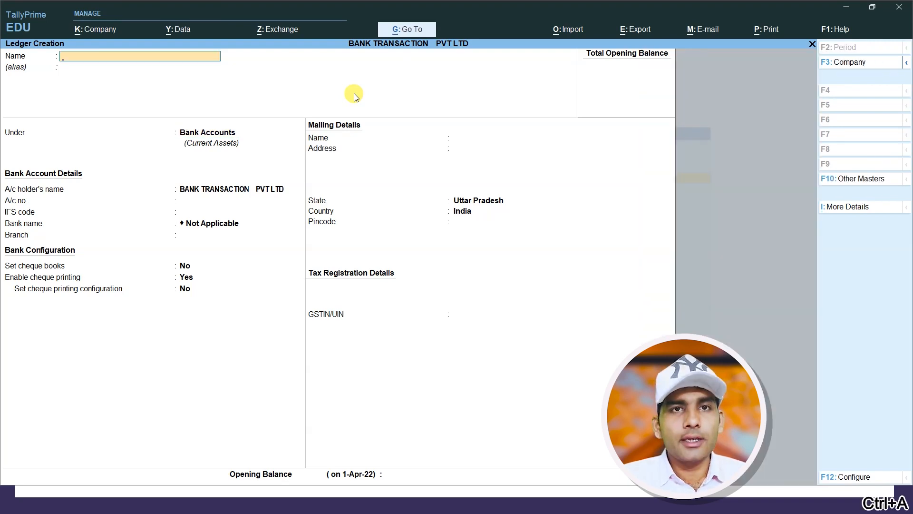
Enter the customer's name as the name of a new ledger, leaving the alias blank
type("Sm")
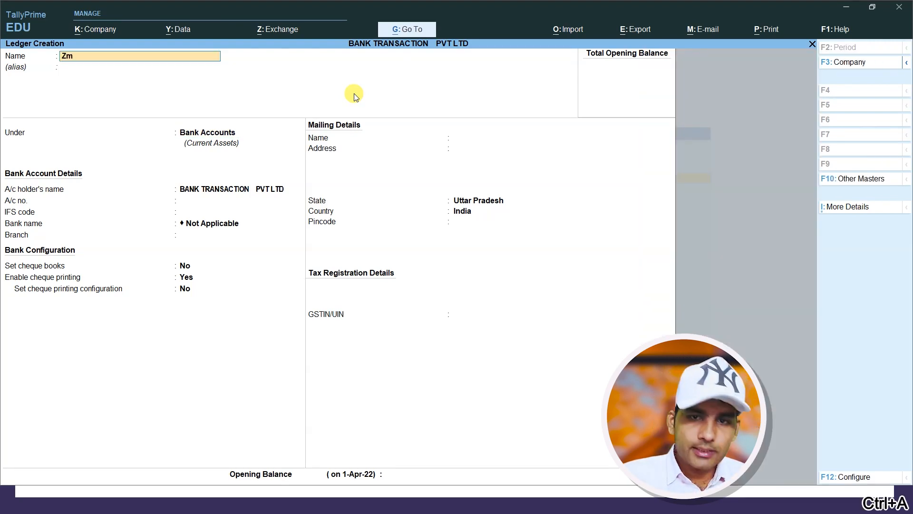
key("BackSpace")
key("BackSpace")
type("M")
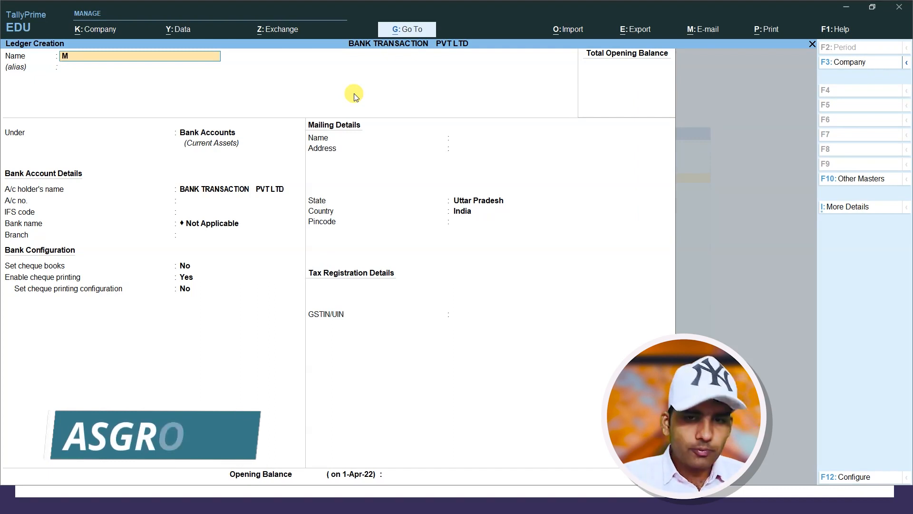
type("ahesh")
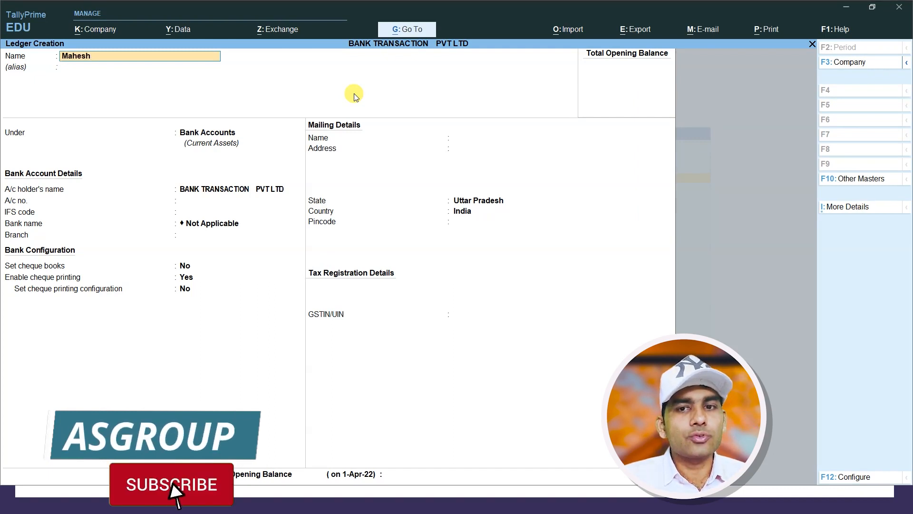
key("Return")
key("Return")
Place the customer ledger under Sundry Debtors and save it with bill-by-bill balances left at Yes
type("S")
key("Down")
key("Down")
key("Down")
key("Down")
key("Return")
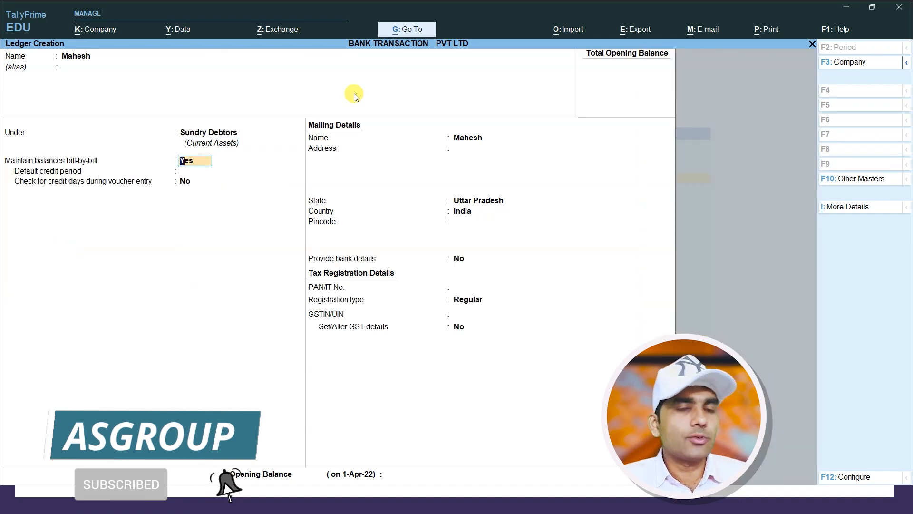
key("ctrl")
key("ctrl+a")
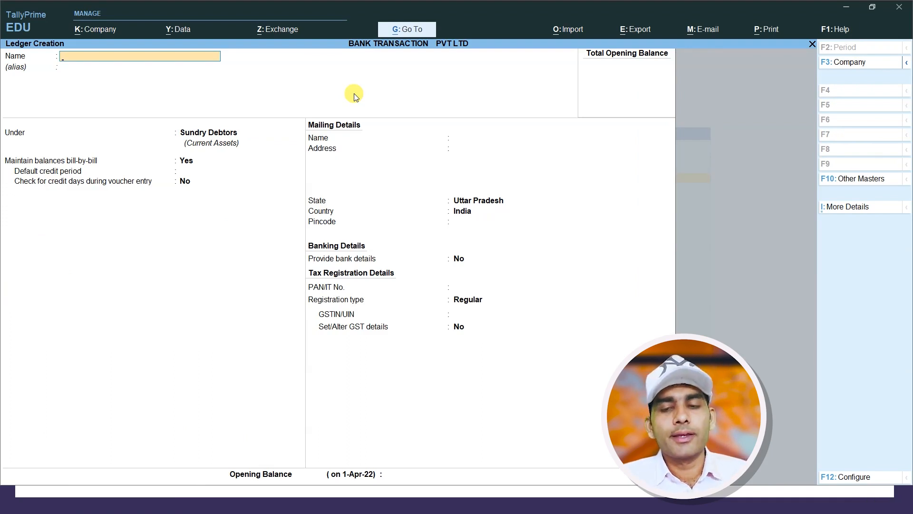
Name the next new ledger Bank Interest Recieved
type("Ba")
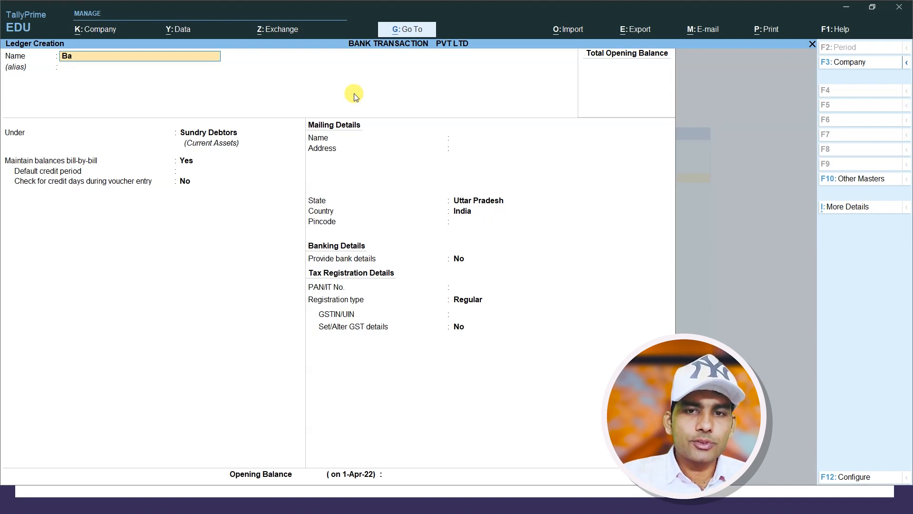
type("nk interest Recievce")
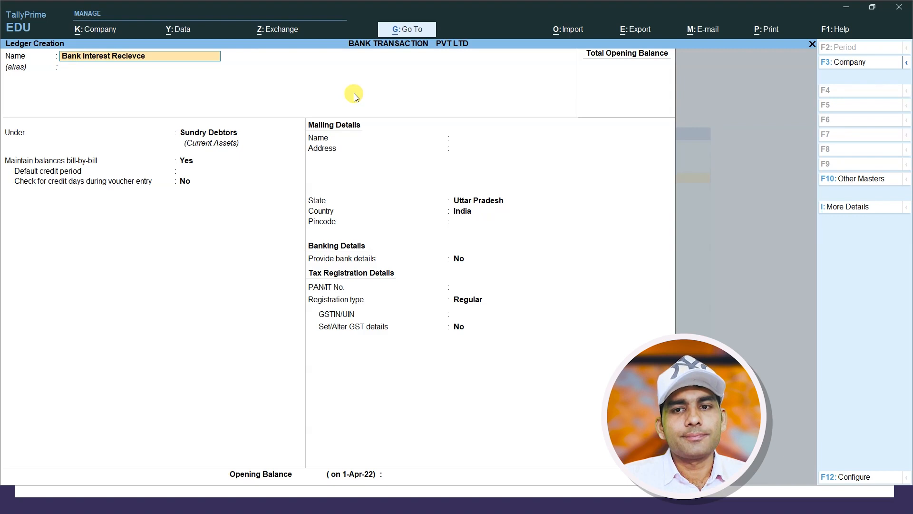
key("BackSpace")
key("BackSpace")
type("ed")
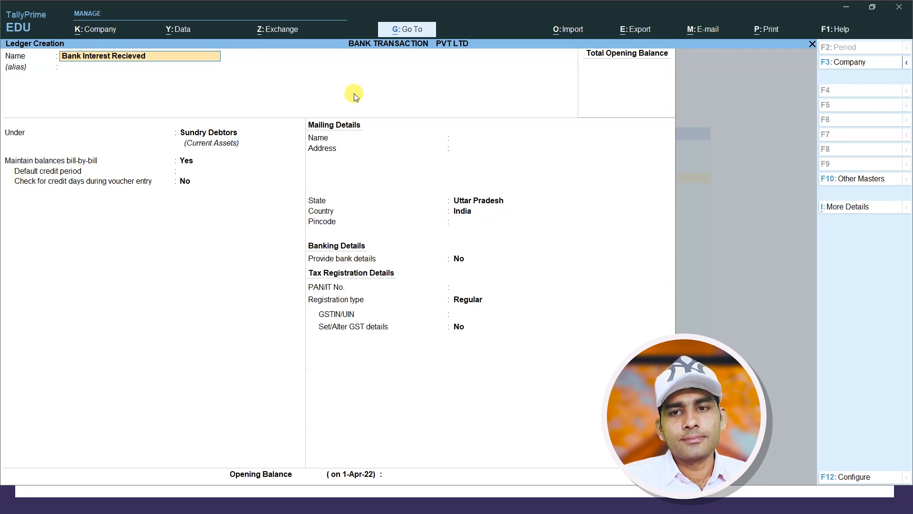
key("Return")
Place the bank interest ledger under Indirect Incomes, save it and return to the Gateway of Tally
type("S")
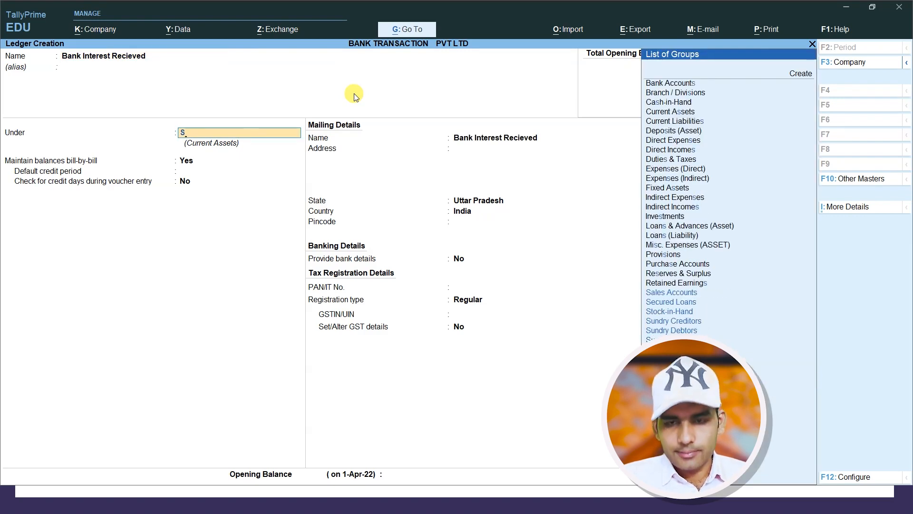
key("BackSpace")
type("I")
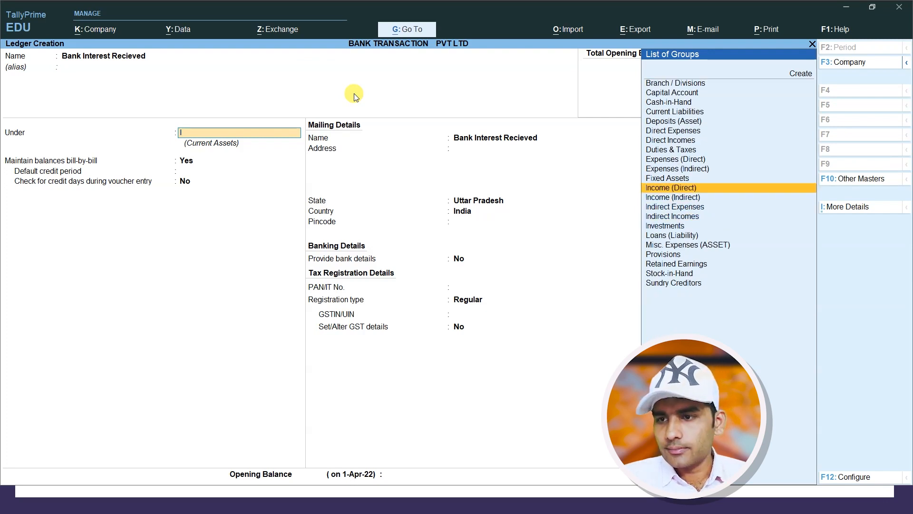
key("Down")
key("Down")
key("Down")
key("Down")
key("Up")
key("Return")
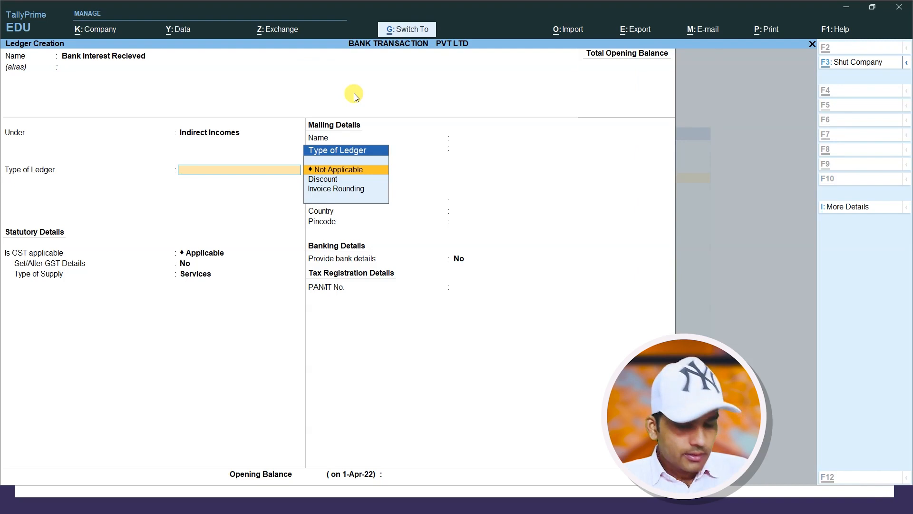
key("ctrl+a")
key("Escape")
key("Escape")
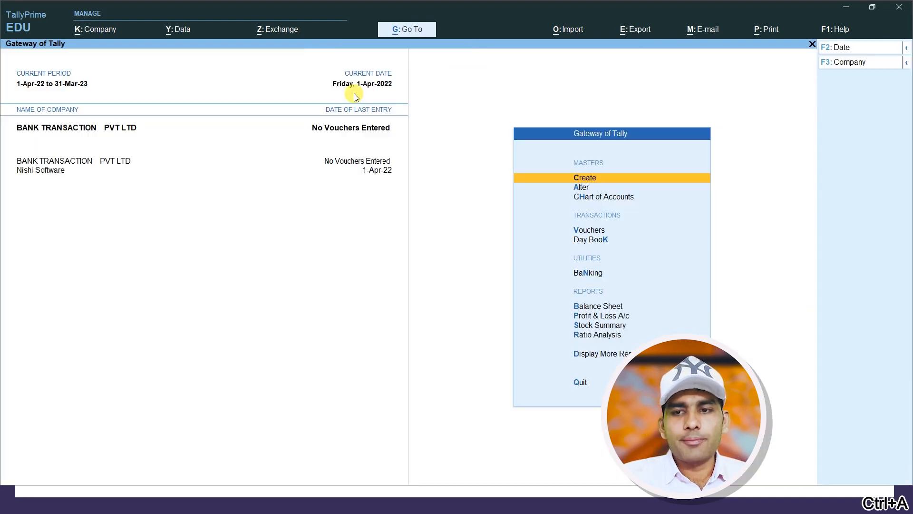
Open voucher entry for the BANK TRANSACTION PVT LTD company
key("Down")
key("Down")
key("Down")
key("Down")
key("Up")
key("Return")
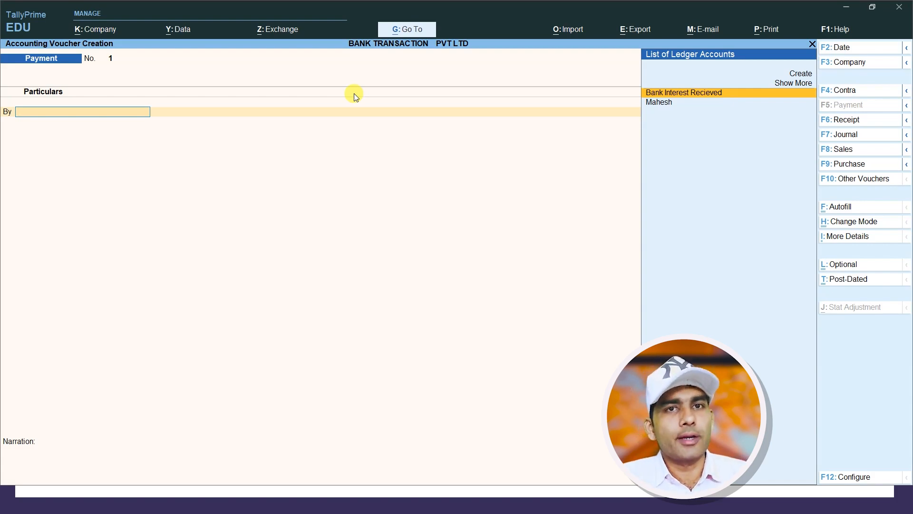
Start a contra voucher for the SBI cash deposit and credit the Cash ledger with 5000
key("alt+Tab")
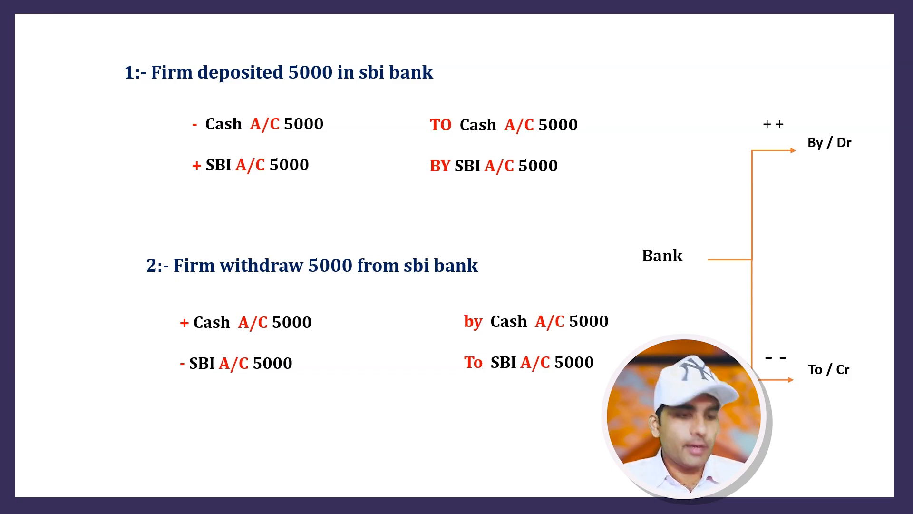
key("alt+Tab")
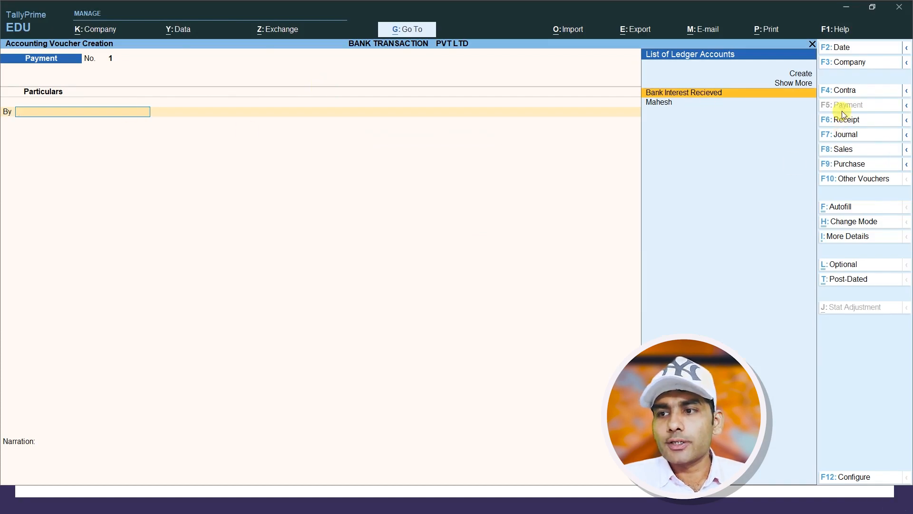
left_click(841, 90)
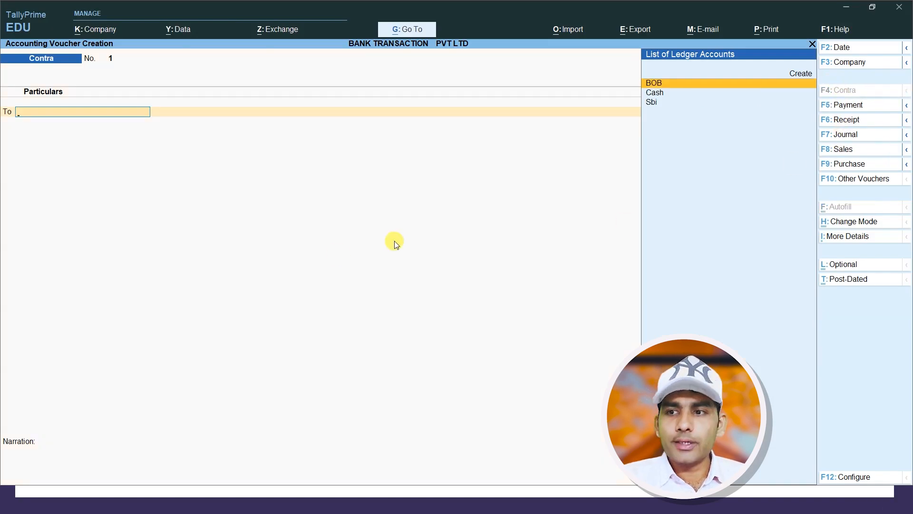
key("Down")
key("Down")
key("Up")
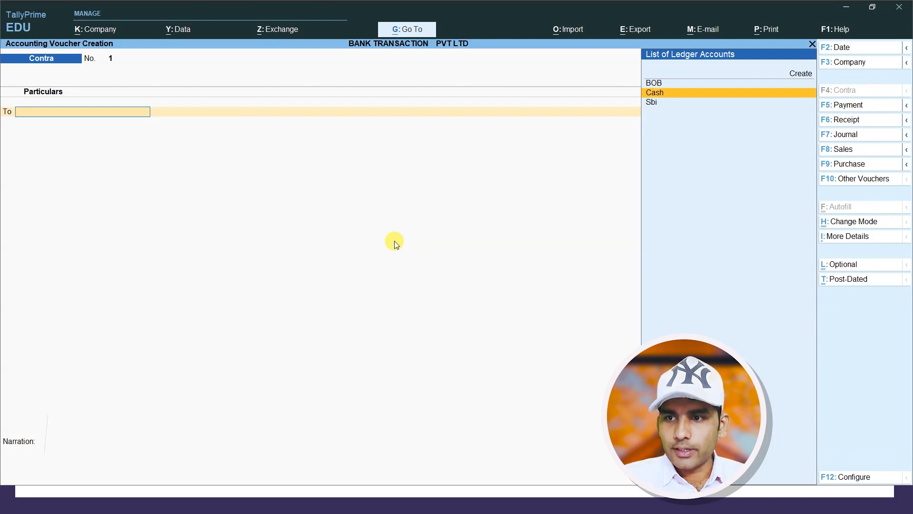
key("Return")
type("5,")
type("000")
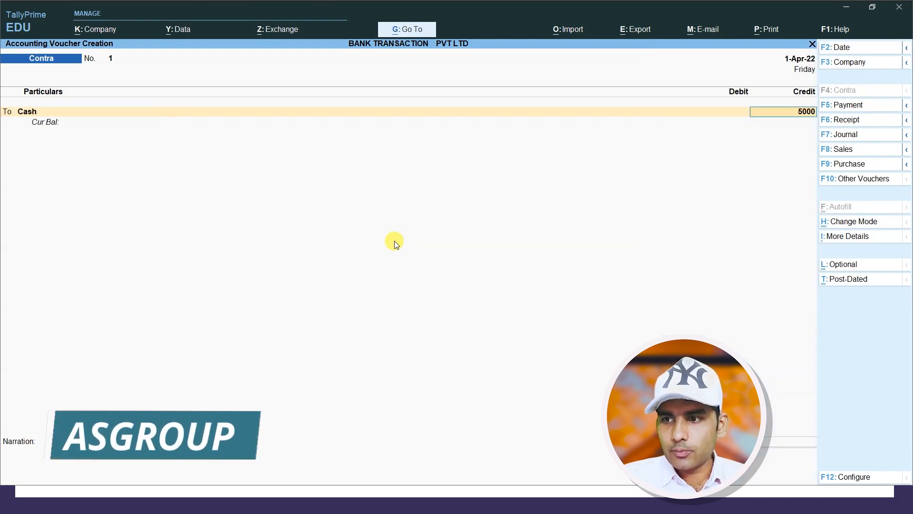
key("Return")
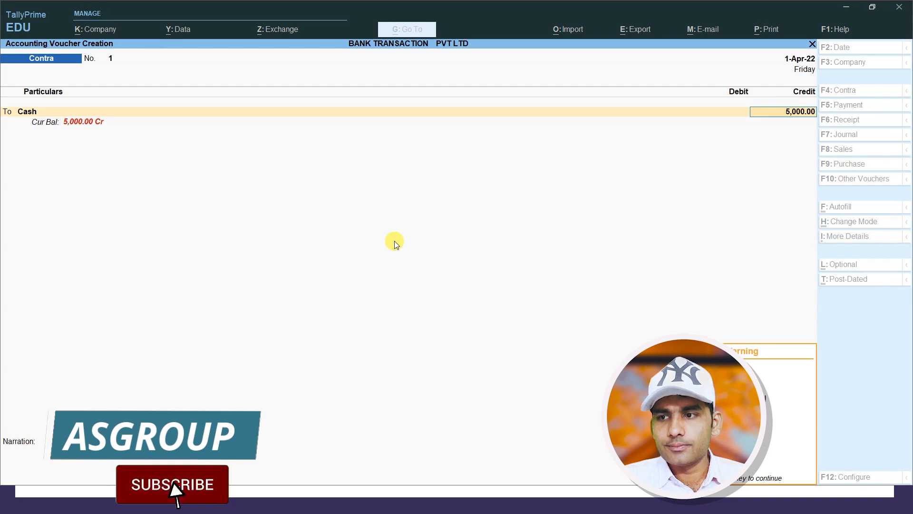
key("Return")
Debit the Sbi ledger with the deposit amount and save the contra voucher
key("Down")
key("Down")
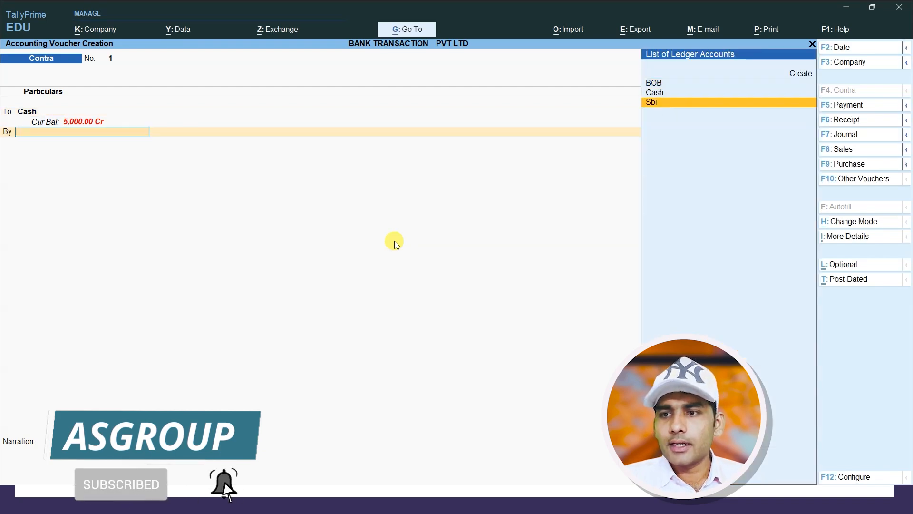
key("Return")
key("ctrl+a")
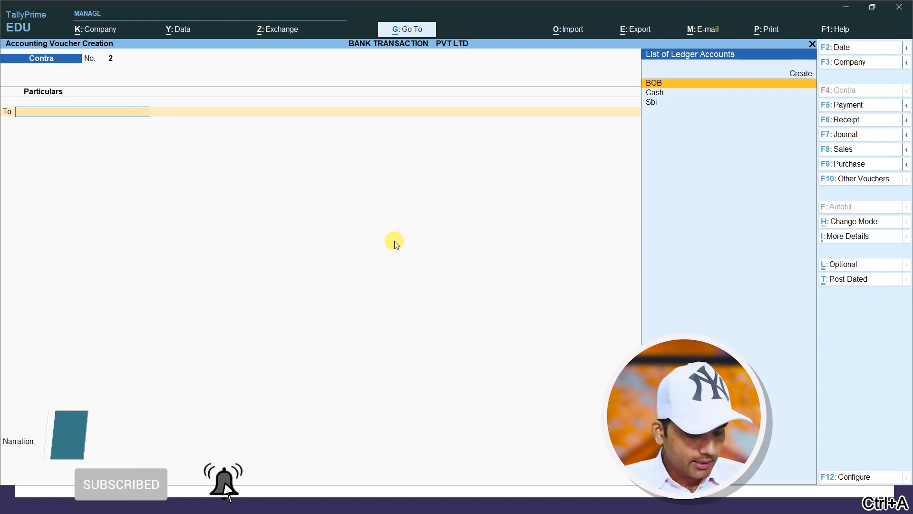
Credit the Sbi ledger with 5000 in a second contra voucher for the cash withdrawal
key("alt+Tab")
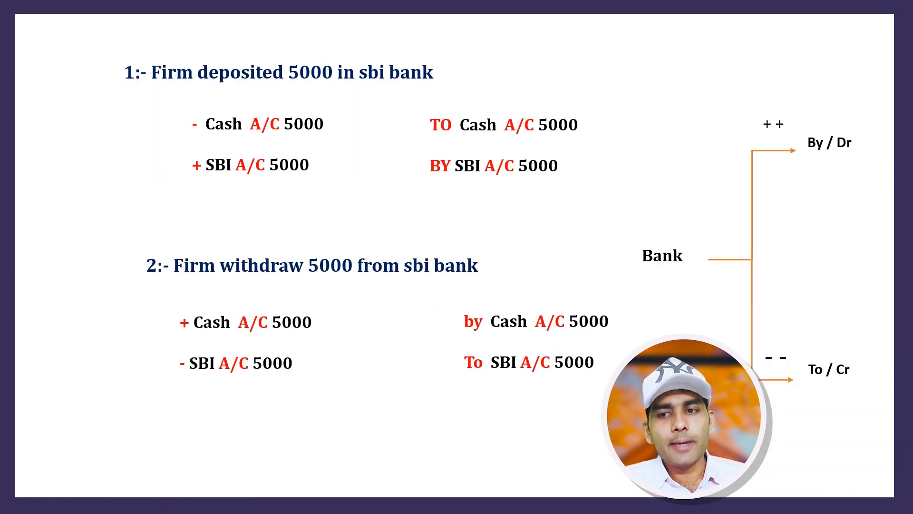
key("alt+Tab")
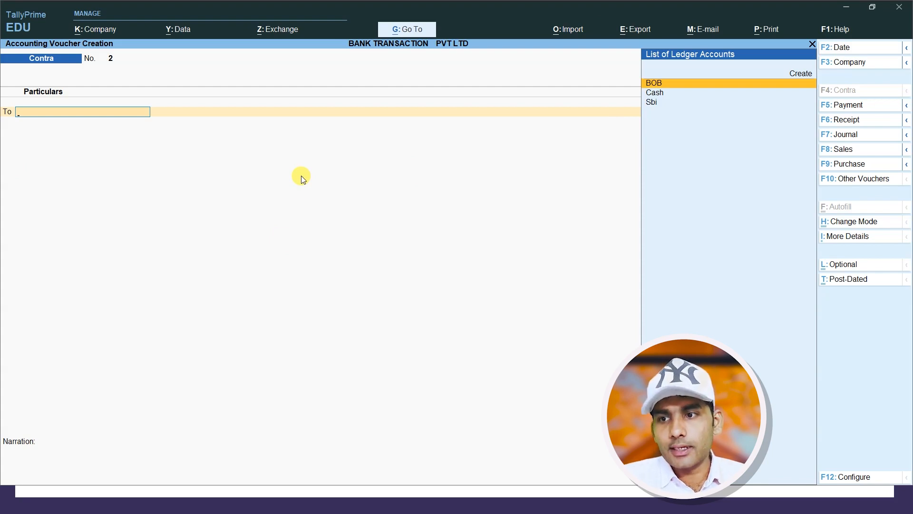
key("Down")
key("Down")
key("Return")
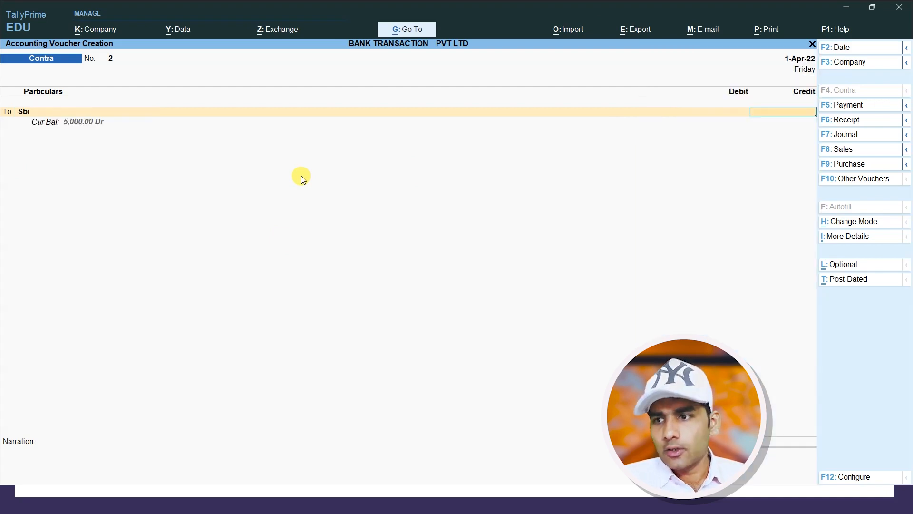
type("5000")
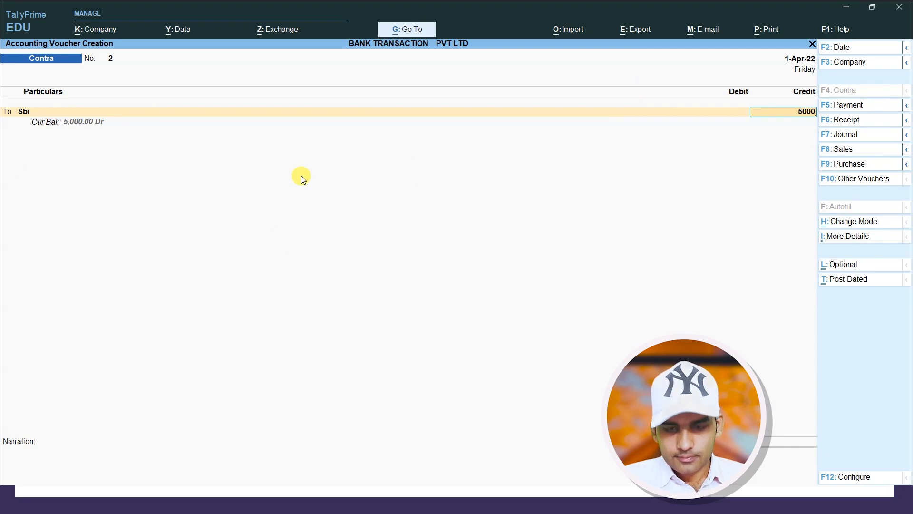
key("Return")
key("Return")
key("Return")
key("Return")
key("Return")
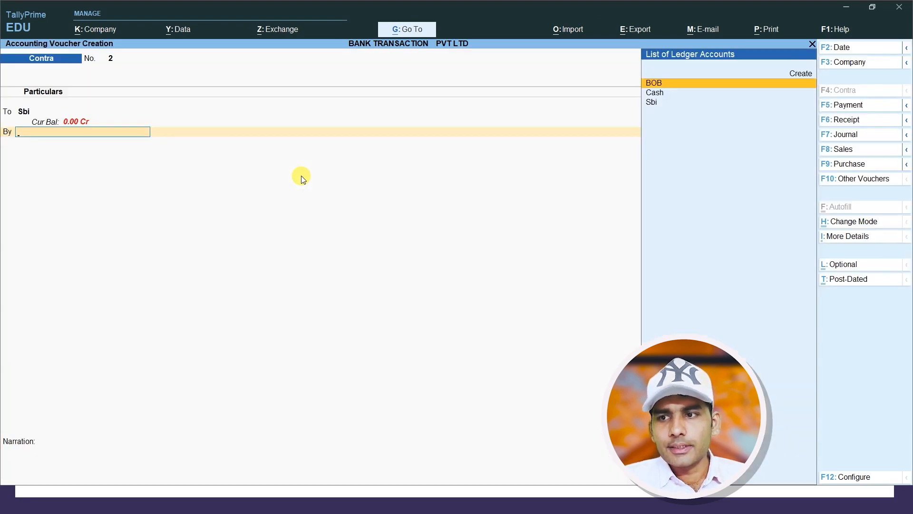
Debit the Cash ledger for the withdrawal and save the contra voucher
key("Down")
key("Return")
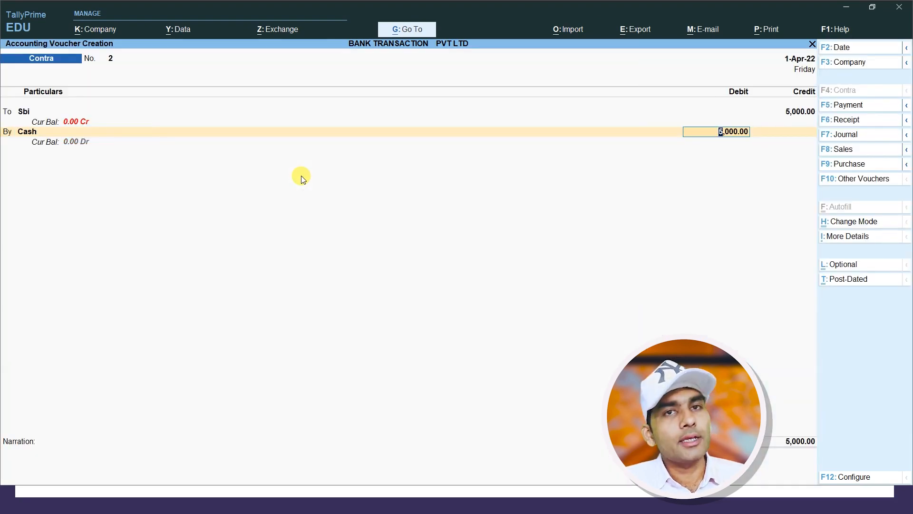
key("ctrl+a")
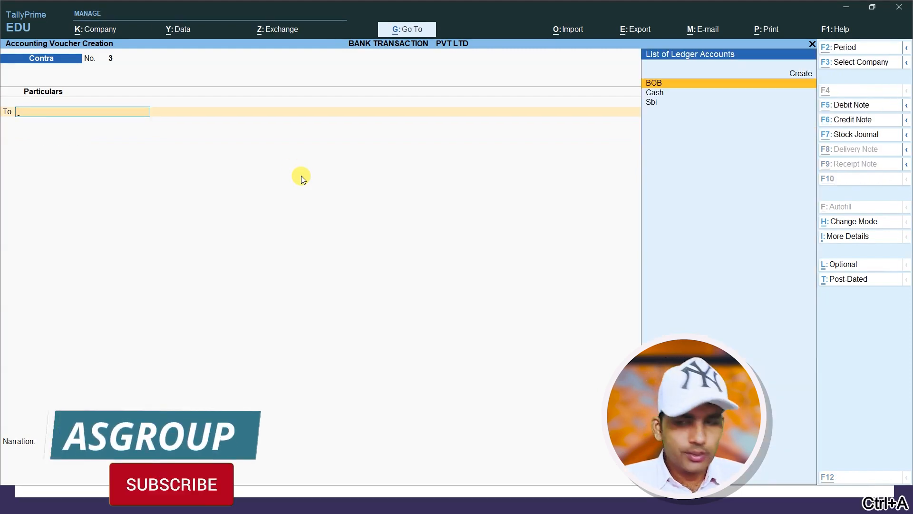
Start a payment voucher debiting the customer ledger with 20000, allocated On Account in the bill-wise details
key("alt+Tab")
key("Right")
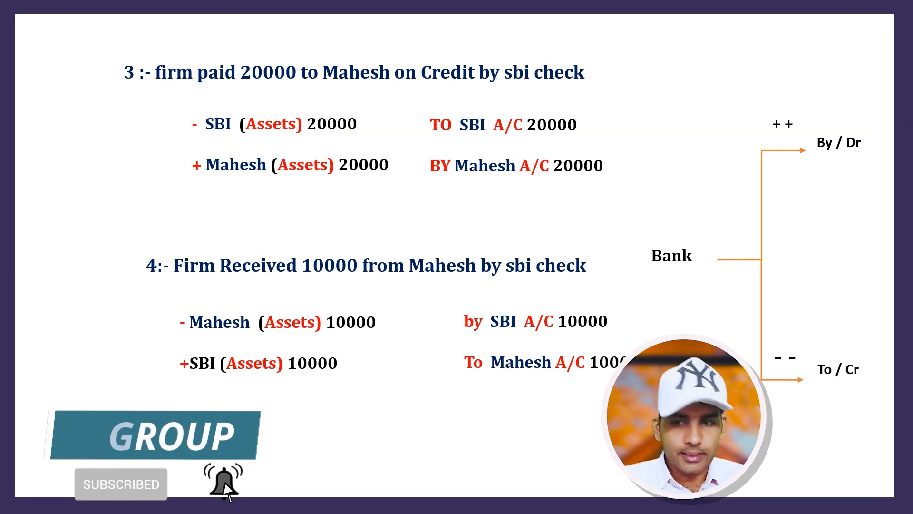
key("alt+Tab")
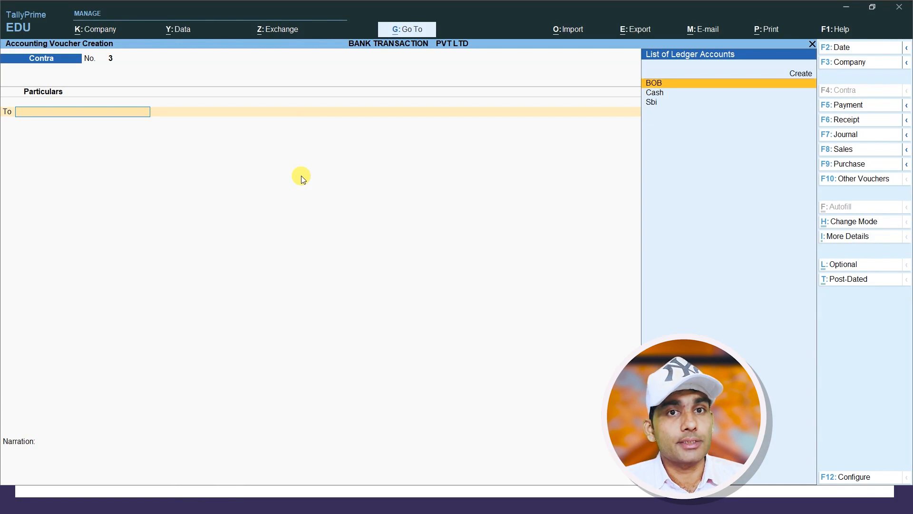
left_click(845, 106)
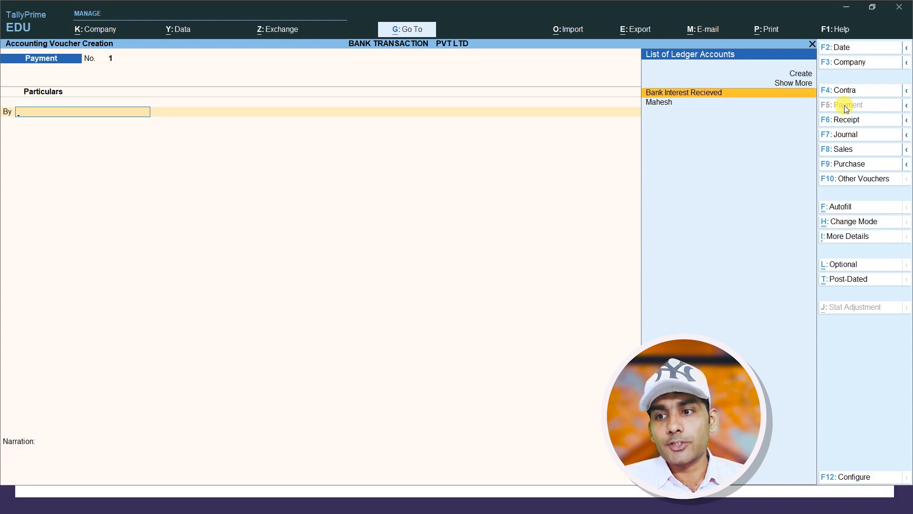
key("Down")
key("Return")
type("20000")
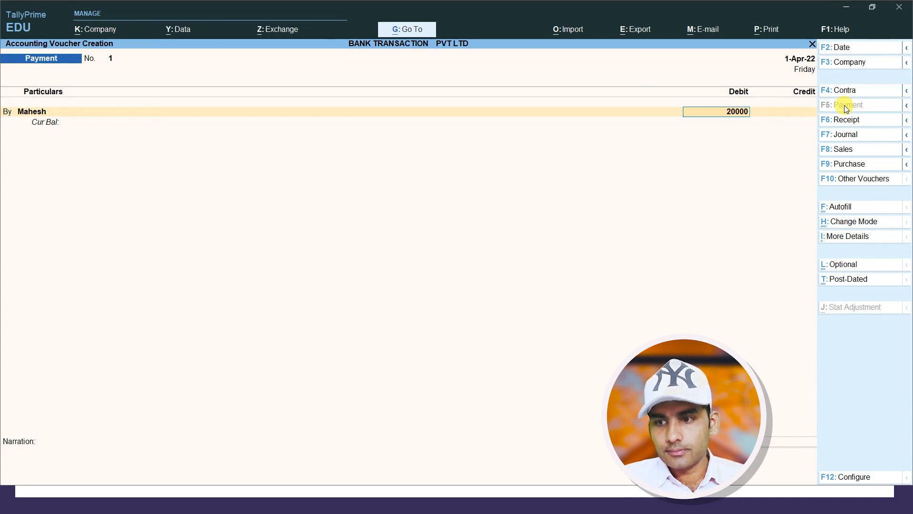
key("Return")
key("Return")
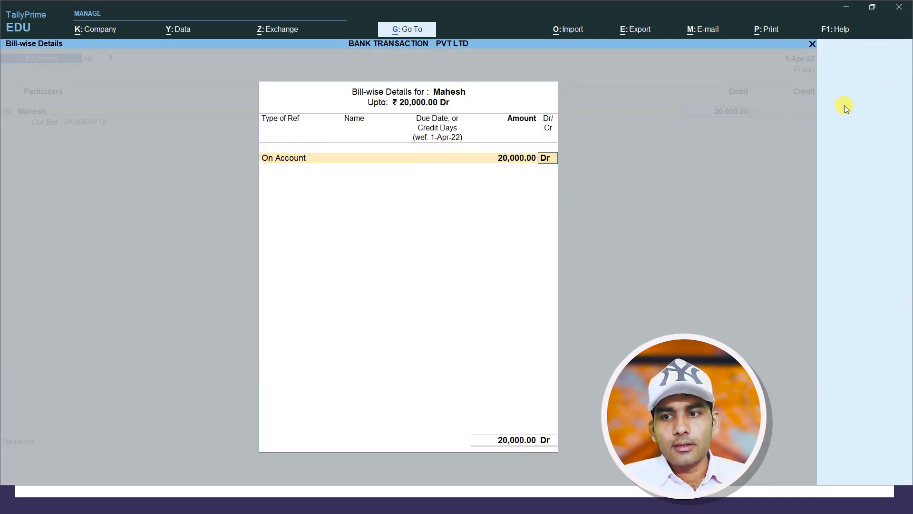
key("Return")
key("Return")
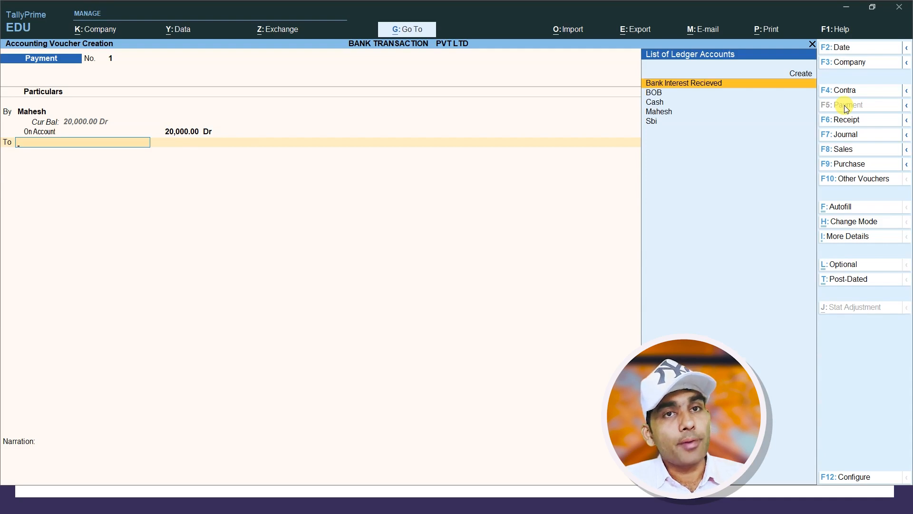
Credit the Sbi ledger with 20,000 as a Cheque transaction dated 1-Apr-22 and save the payment voucher
key("Down")
key("Down")
key("Down")
key("Down")
key("Return")
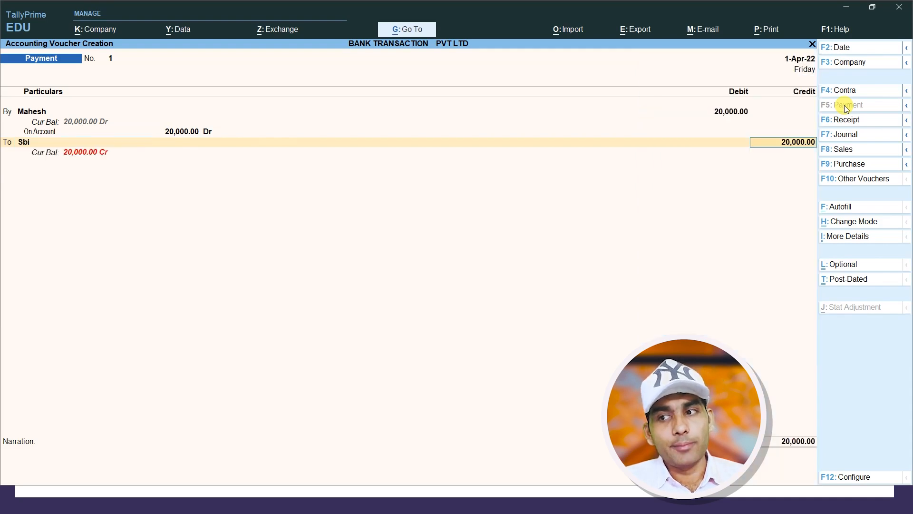
key("Return")
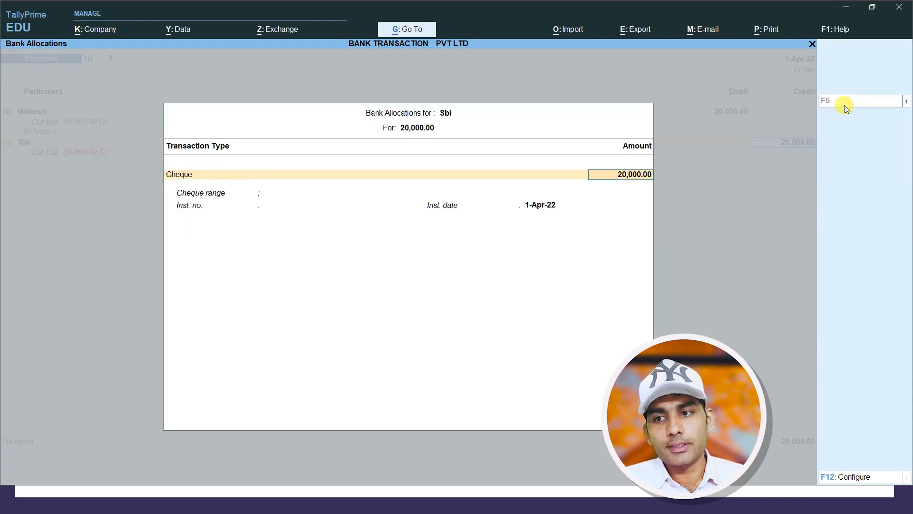
key("Return")
key("Return")
key("Return")
key("Return")
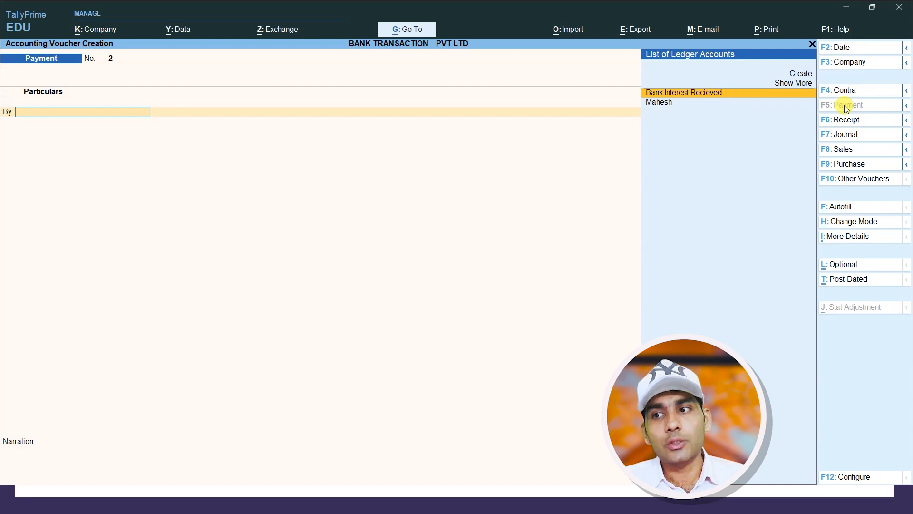
Start a receipt voucher and credit the customer ledger with 10000
left_click(850, 122)
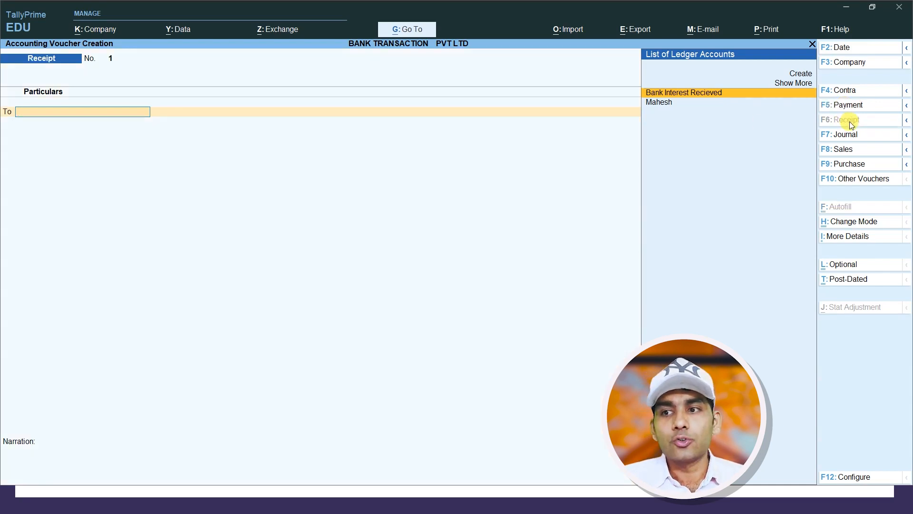
key("Down")
key("Return")
type("100000.00")
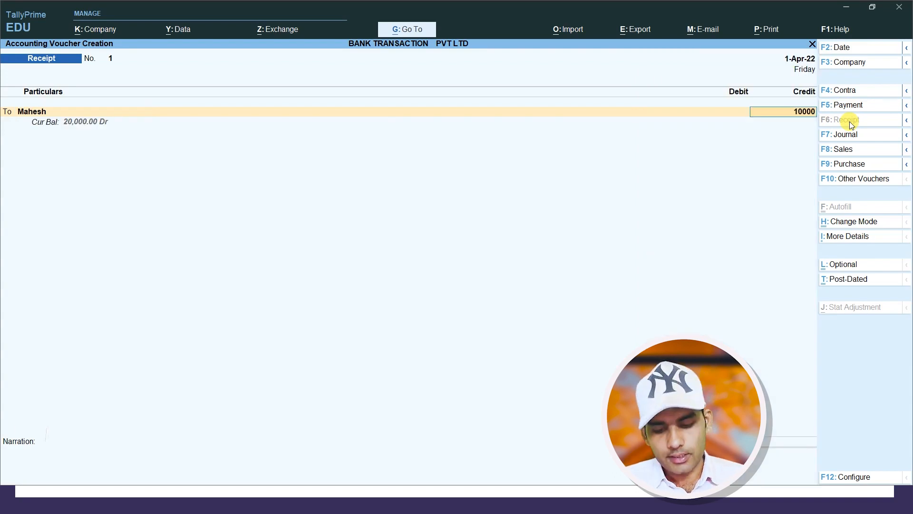
key("Return")
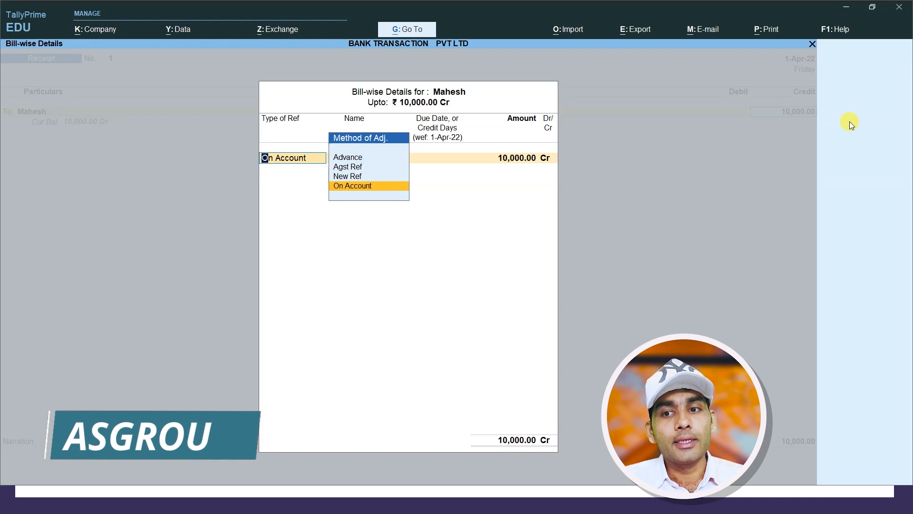
key("Up")
key("Up")
key("Return")
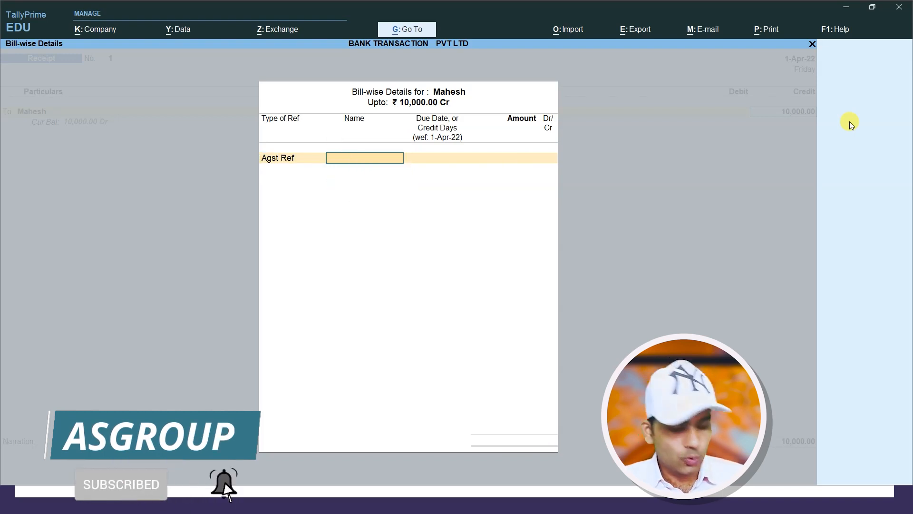
key("BackSpace")
key("Down")
key("Down")
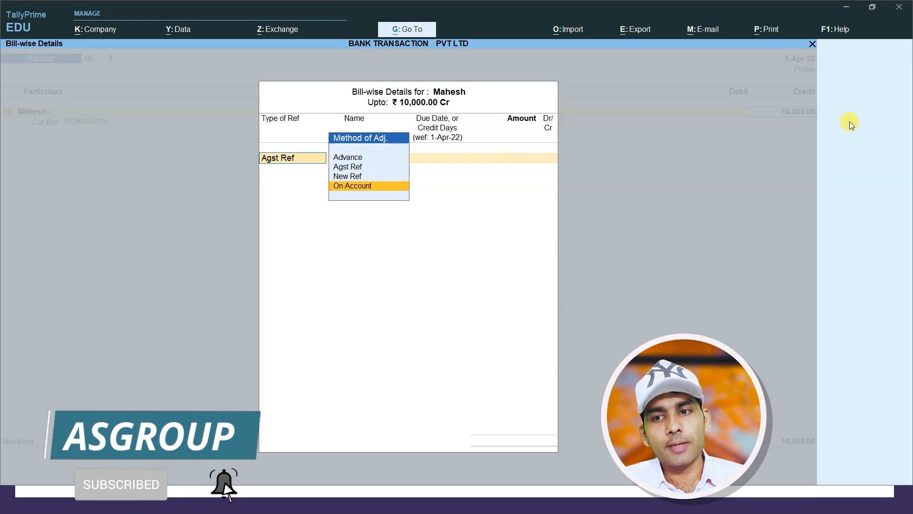
Allocate the customer's 10,000 receipt On Account in the bill-wise details
key("Return")
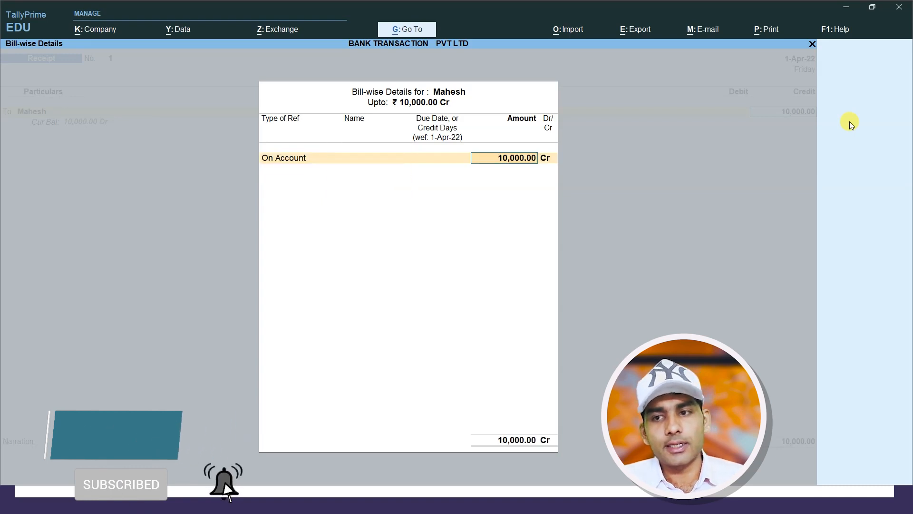
key("Return")
key("Return")
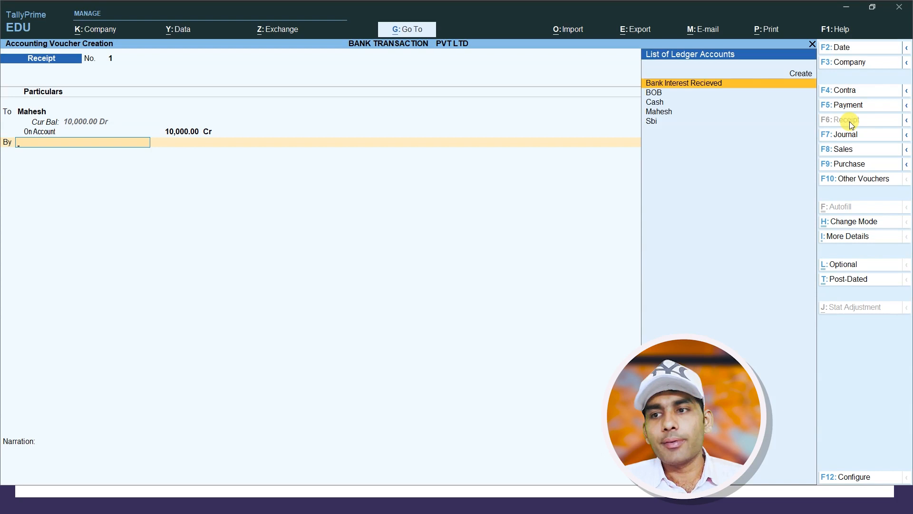
Debit the Sbi ledger with 10,000 as a Cheque/DD transaction dated 1-Apr-22 and save the receipt voucher
key("Down")
key("Down")
key("Down")
key("Down")
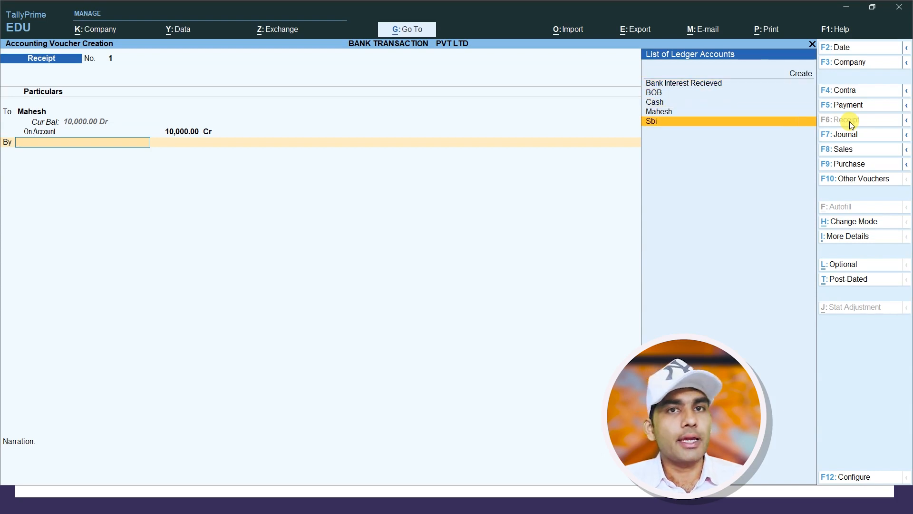
key("Return")
key("Return")
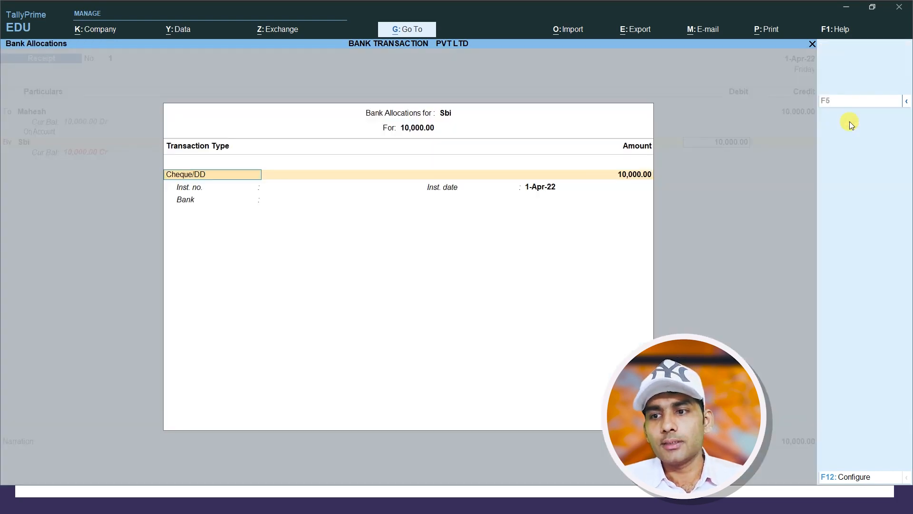
key("Return")
key("Return")
key("Return")
key("Return")
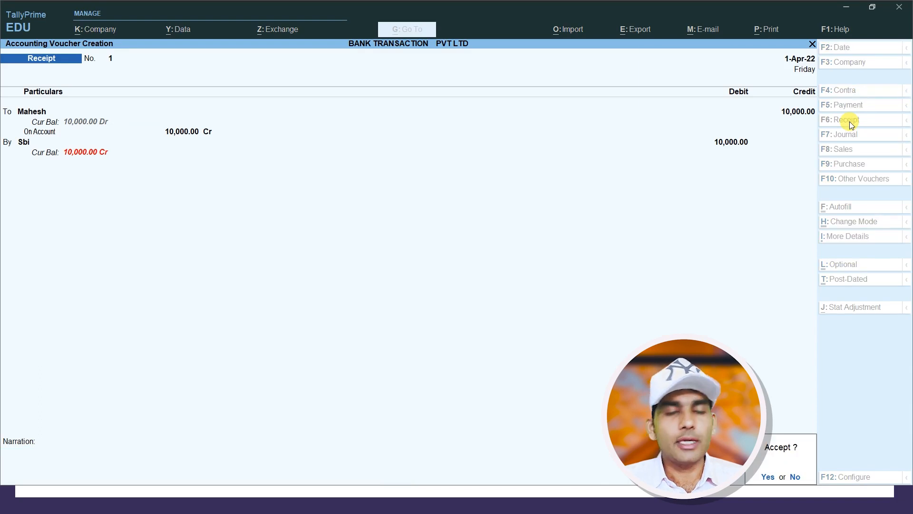
key("Return")
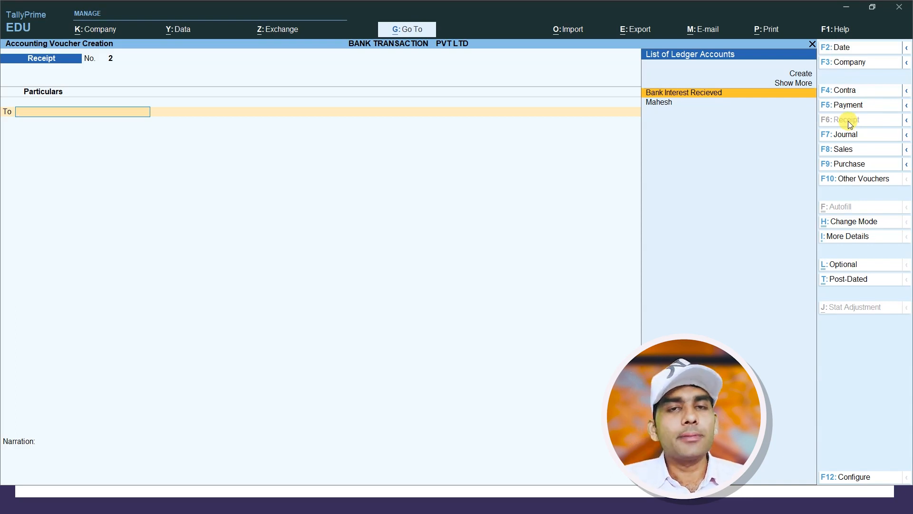
Consult transaction 5 in the PowerPoint slide show and start a TallyPrime contra voucher crediting the BOB ledger with 30,000
key("alt+Tab")
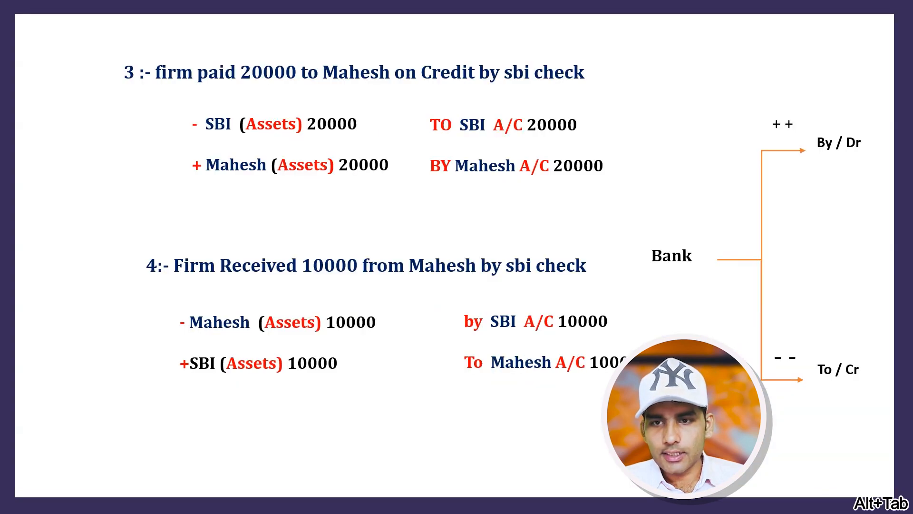
key("Right")
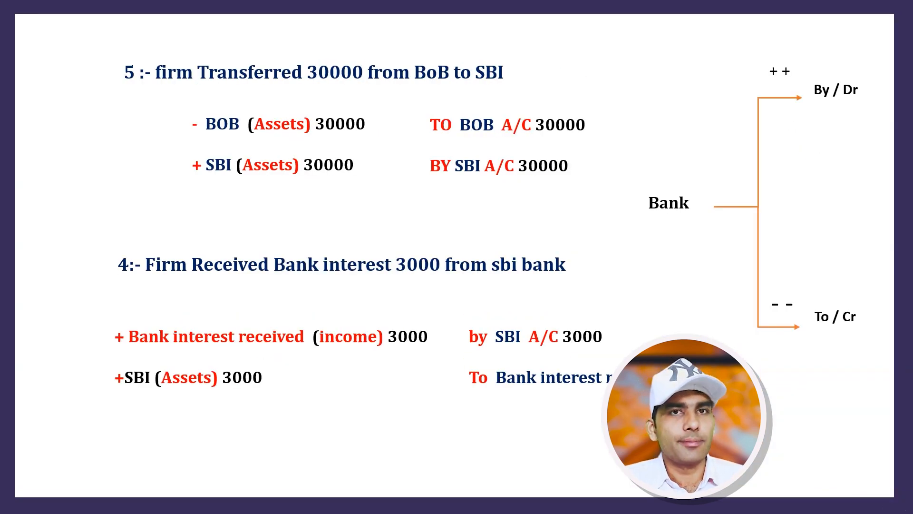
key("alt+Tab")
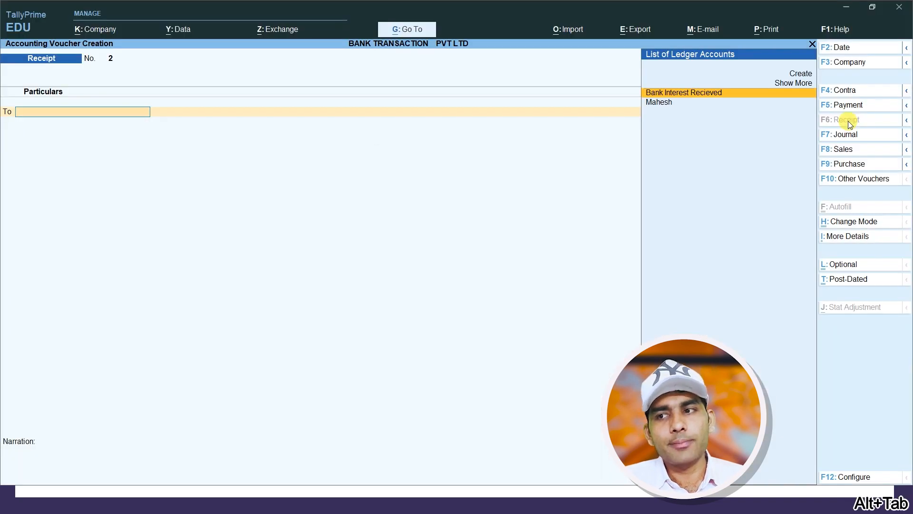
left_click(839, 94)
key("Down")
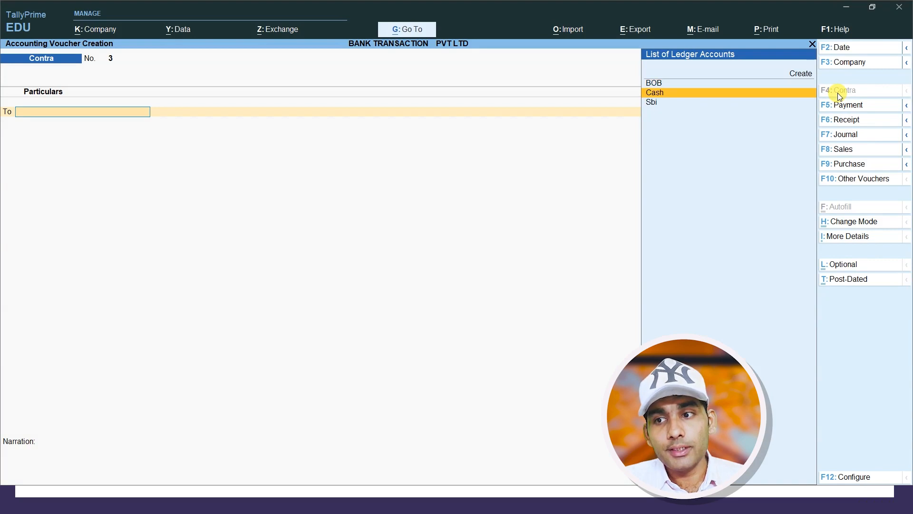
key("Up")
key("Return")
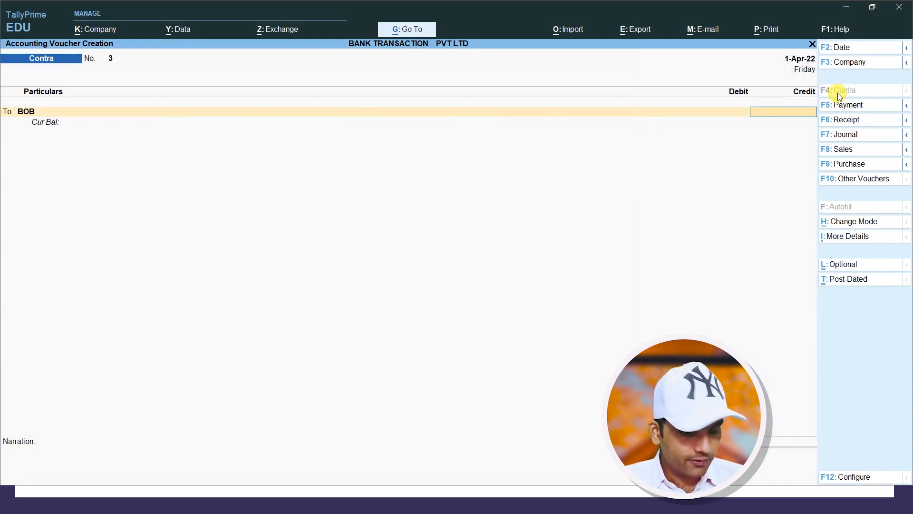
key("alt+Tab")
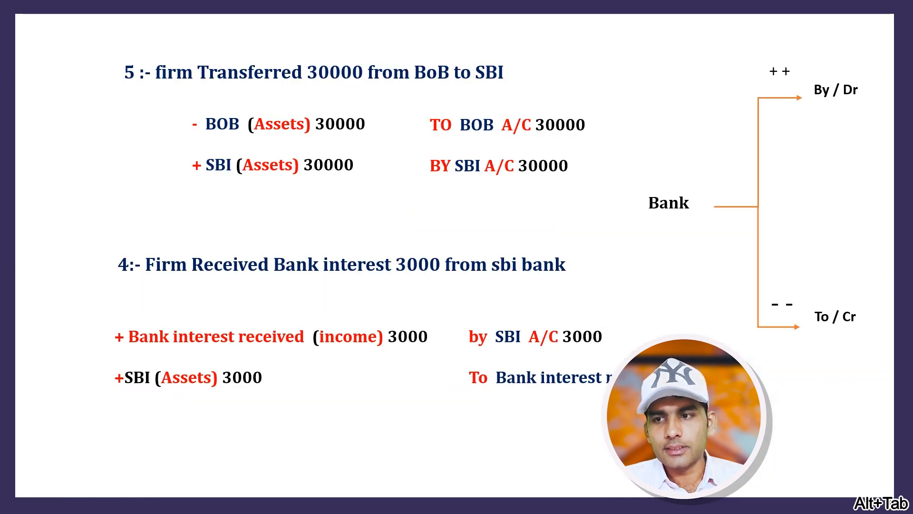
key("alt+Tab")
type("30,000")
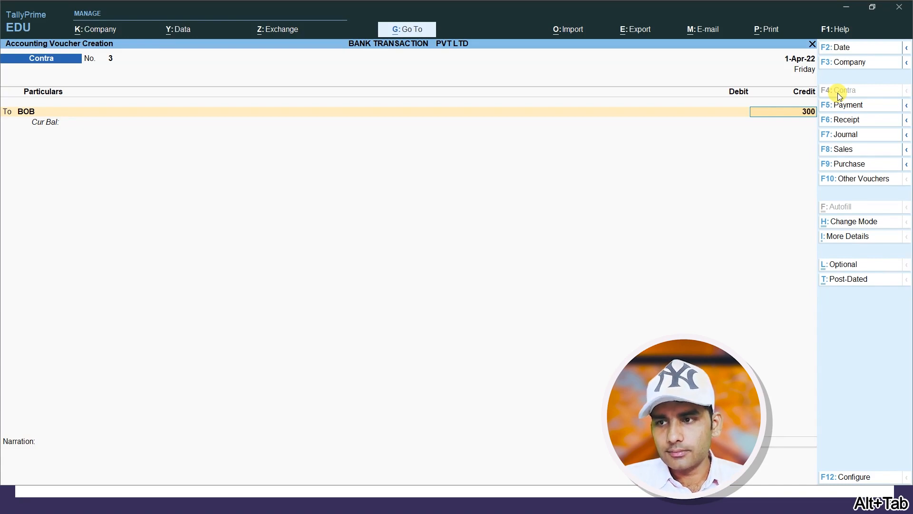
Allocate BOB's 30,000 as a Cheque transaction dated 1-Apr-22, leaving the instrument number blank
key("Return")
key("Return")
key("Return")
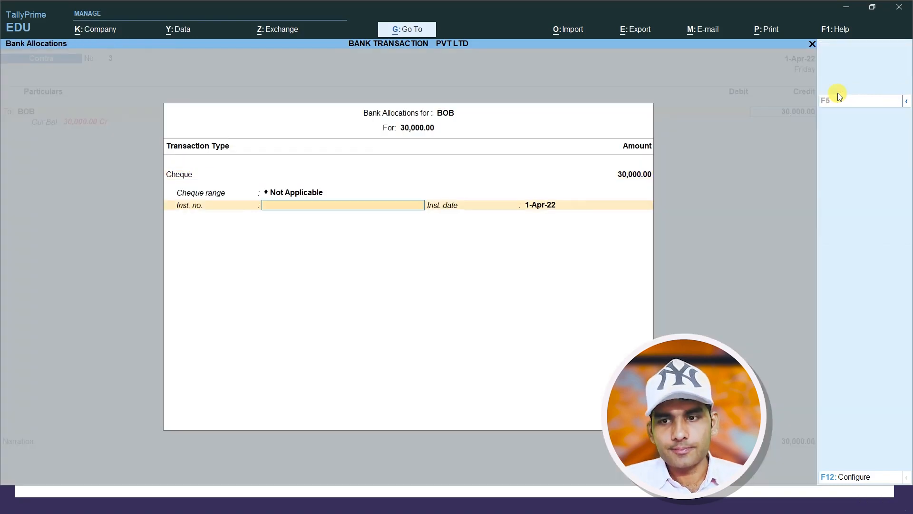
key("Return")
key("Return")
Debit the Sbi ledger with 30,000 as a Cheque/DD transaction dated 1-Apr-22 and save the contra voucher
key("Down")
key("Down")
key("Return")
key("Return")
key("Return")
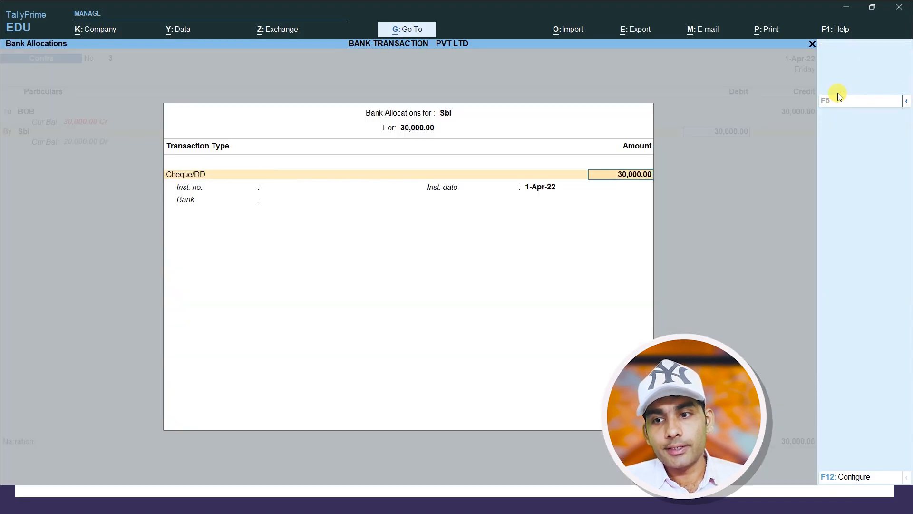
key("Return")
key("Return")
key("Return")
key("Return")
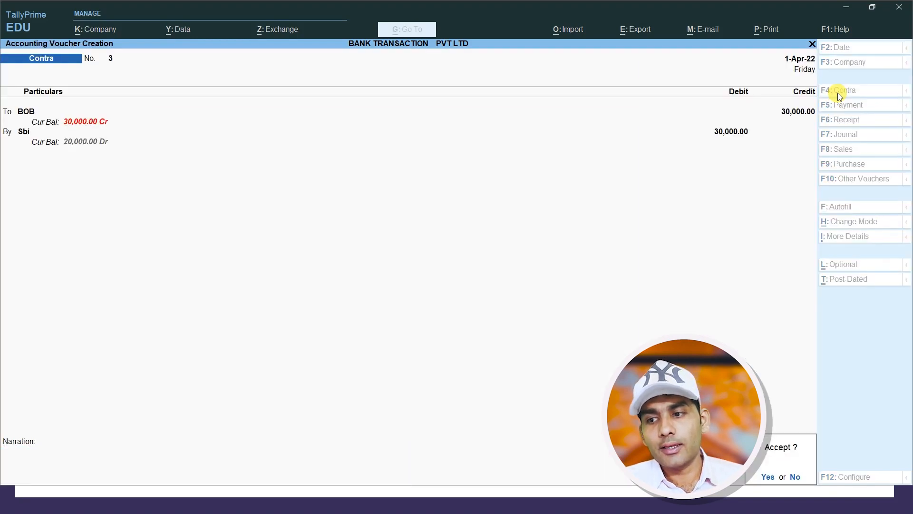
key("Return")
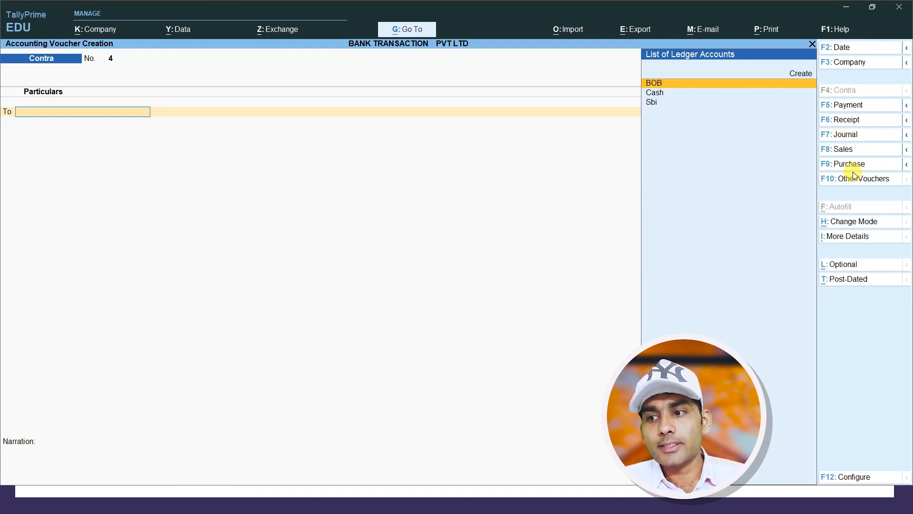
Start a receipt voucher and credit the Bank Interest Recieved ledger with 3,000, checking the amount in the PowerPoint slide show
left_click(859, 122)
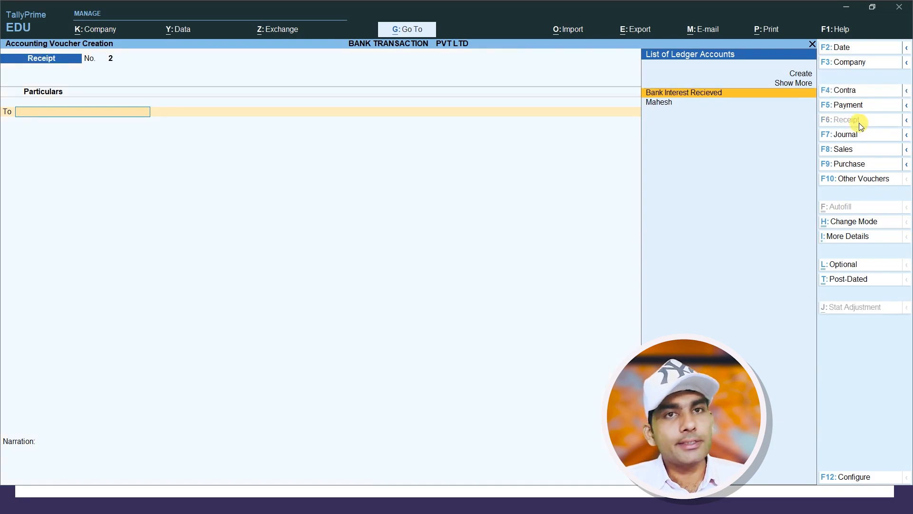
key("Return")
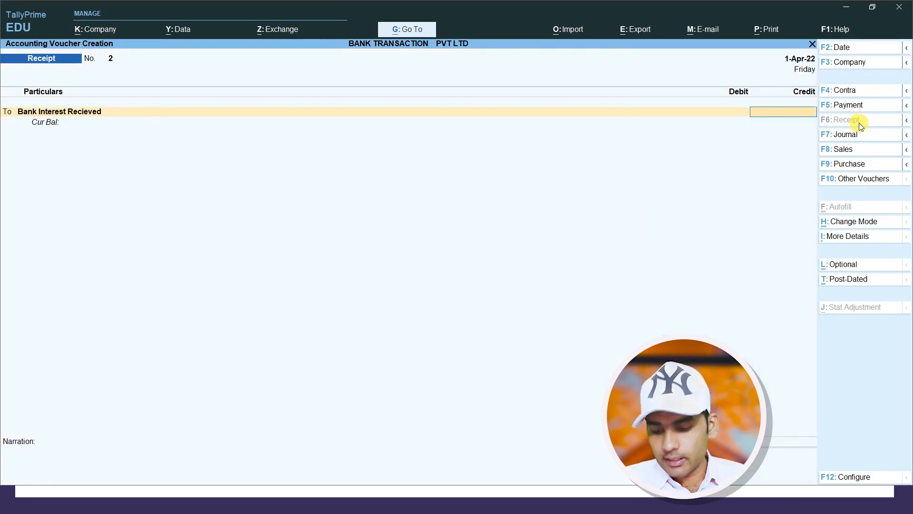
key("alt+Tab")
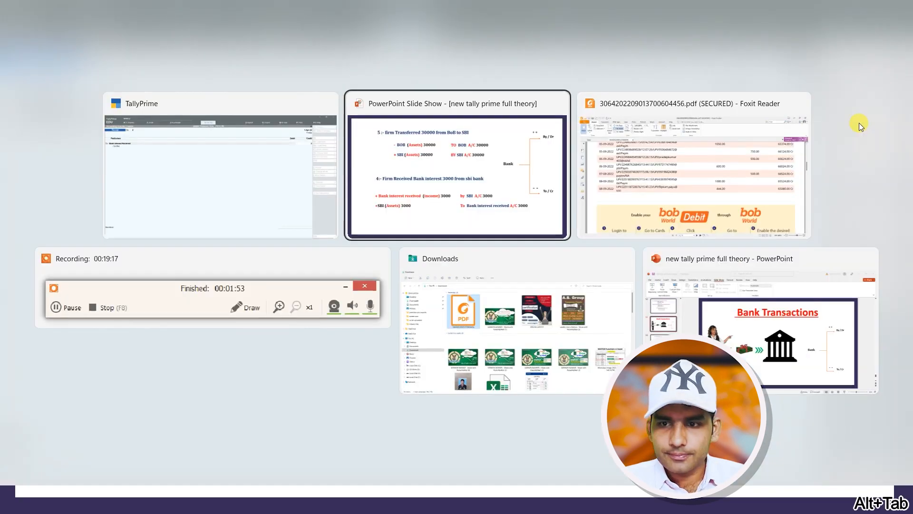
key("alt+Tab")
type("3,000")
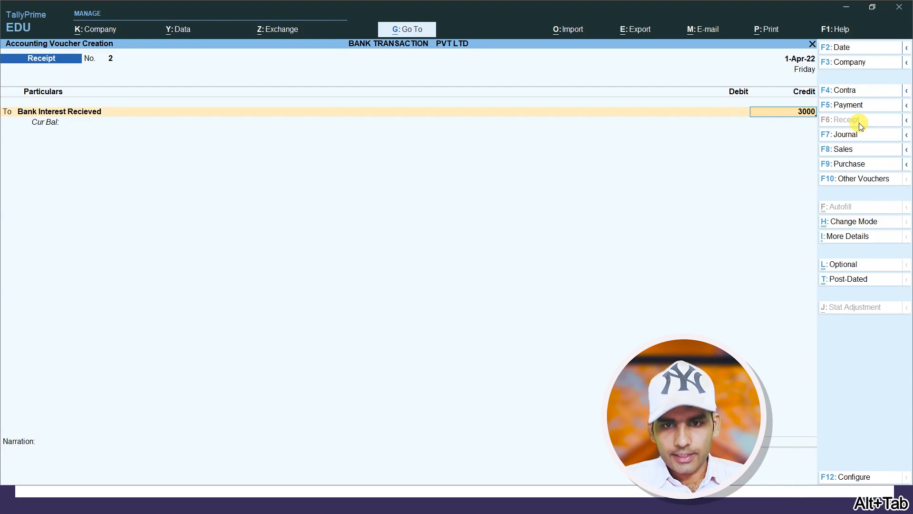
key("Return")
Debit the Sbi ledger with 3,000 for the bank interest, accept its bank allocation and save the receipt voucher
key("Down")
key("Down")
key("Down")
key("Down")
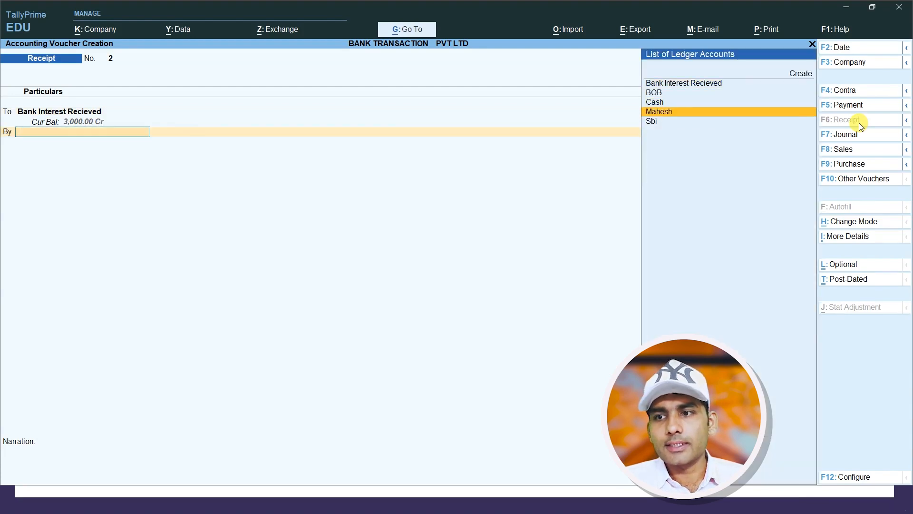
key("Return")
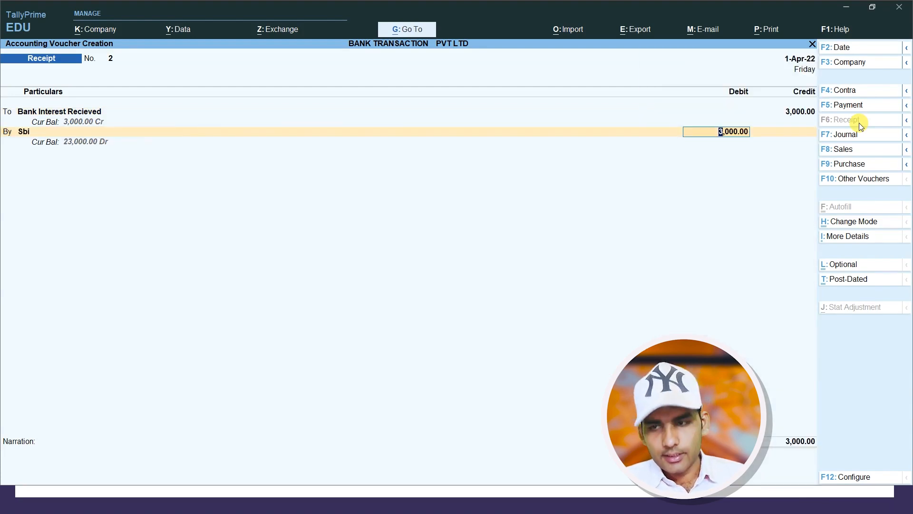
key("Return")
key("Return")
key("Return")
key("Return")
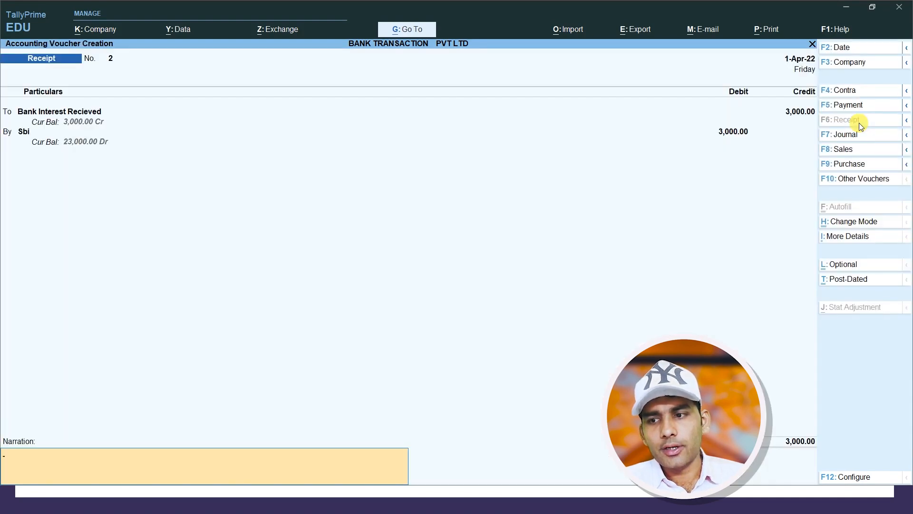
key("Return")
key("Return")
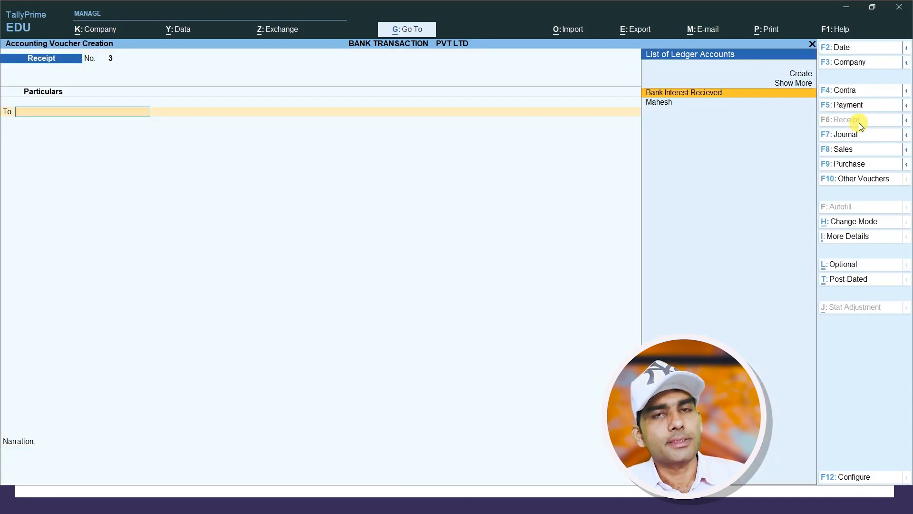